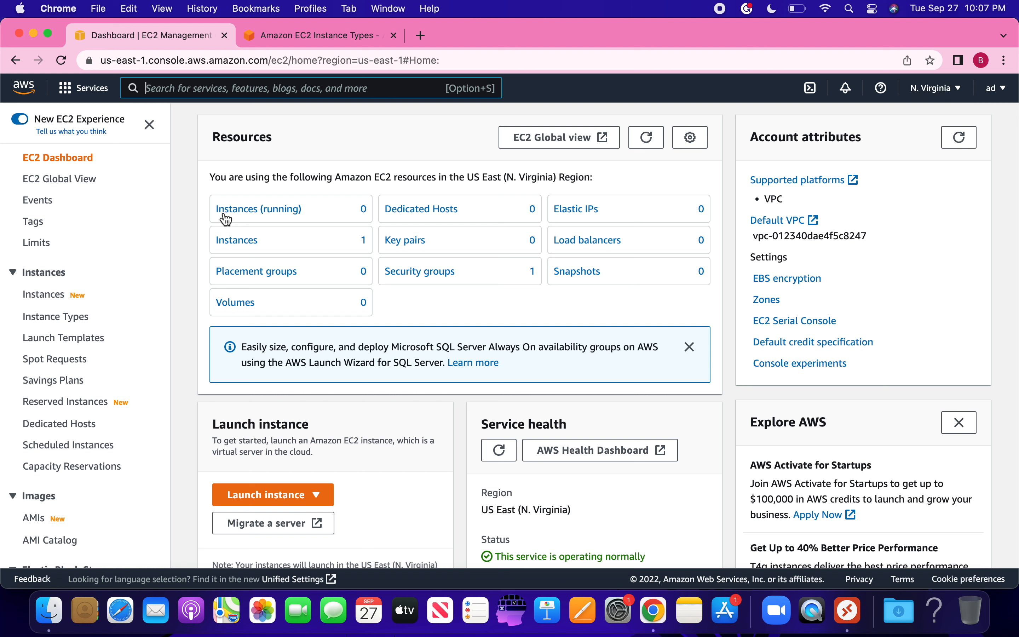
Step: Start a new instance launch from the Launch instance menu and show its Info guidance panel
left_click(21, 120)
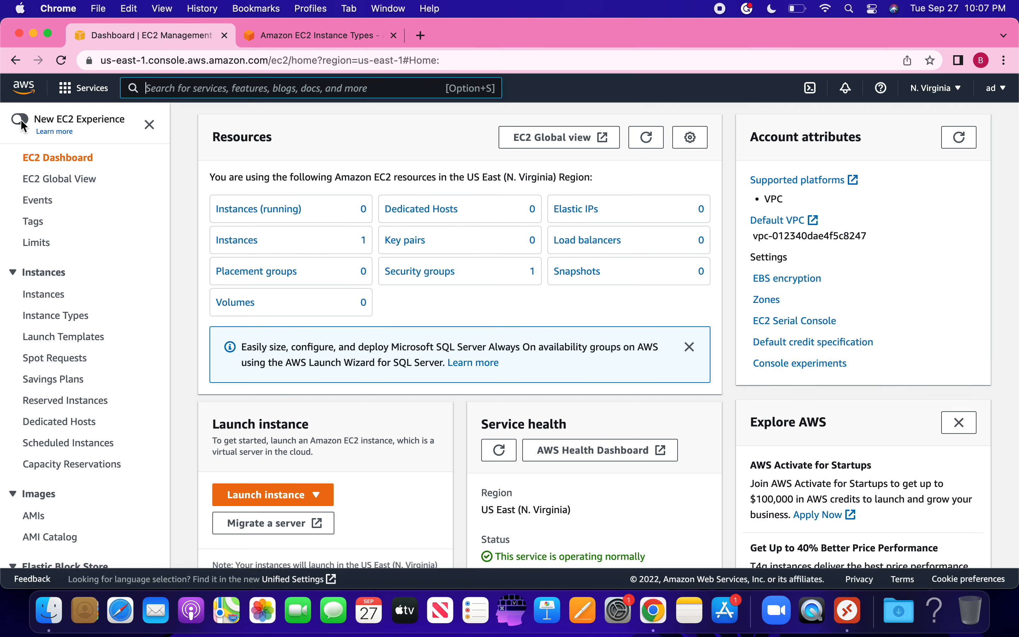
left_click(21, 120)
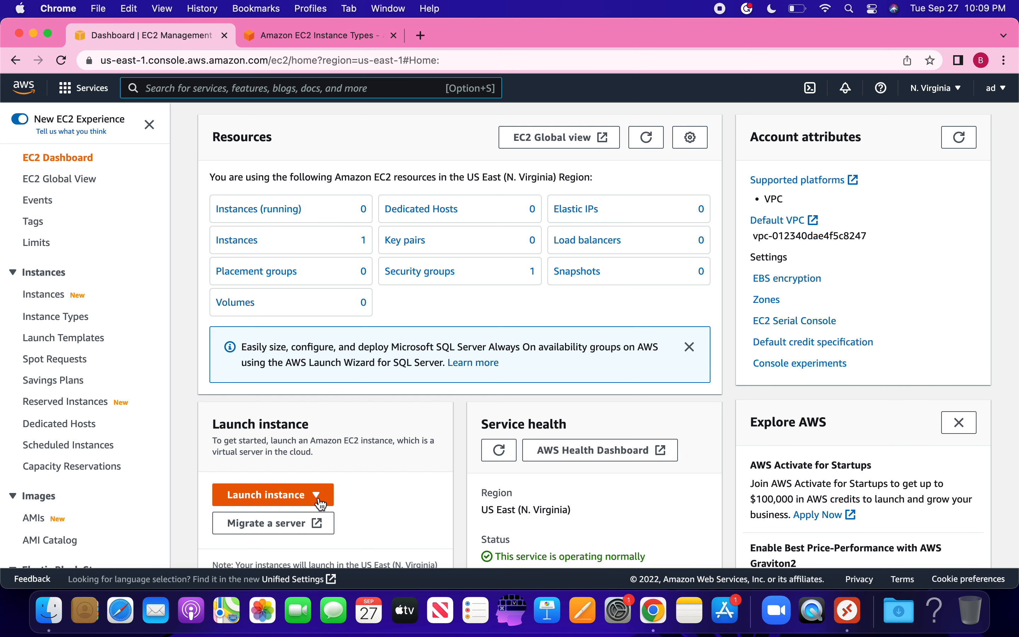
left_click(319, 501)
left_click(287, 453)
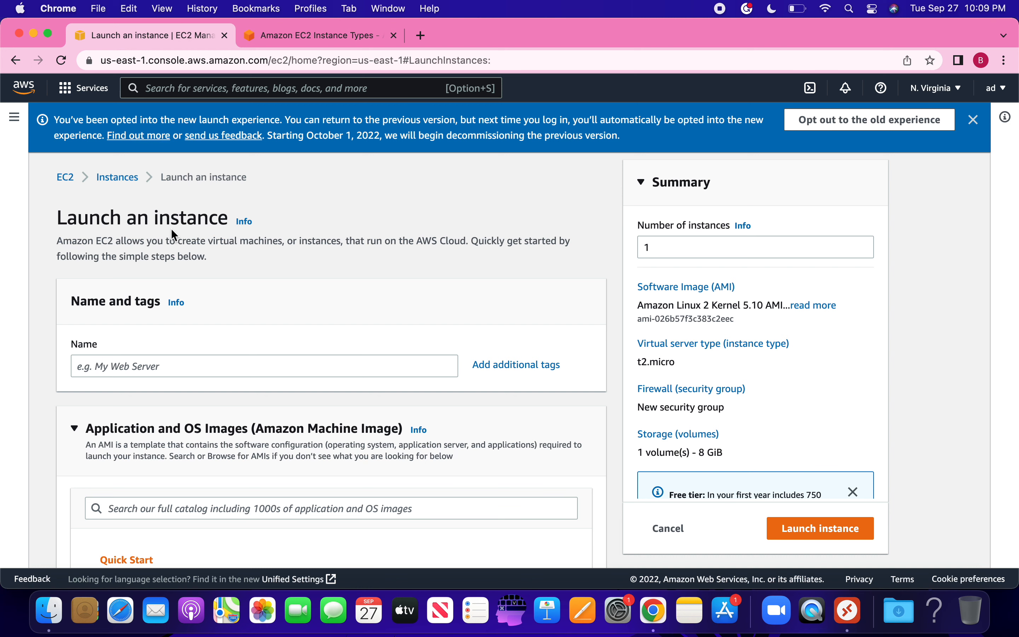
left_click(248, 223)
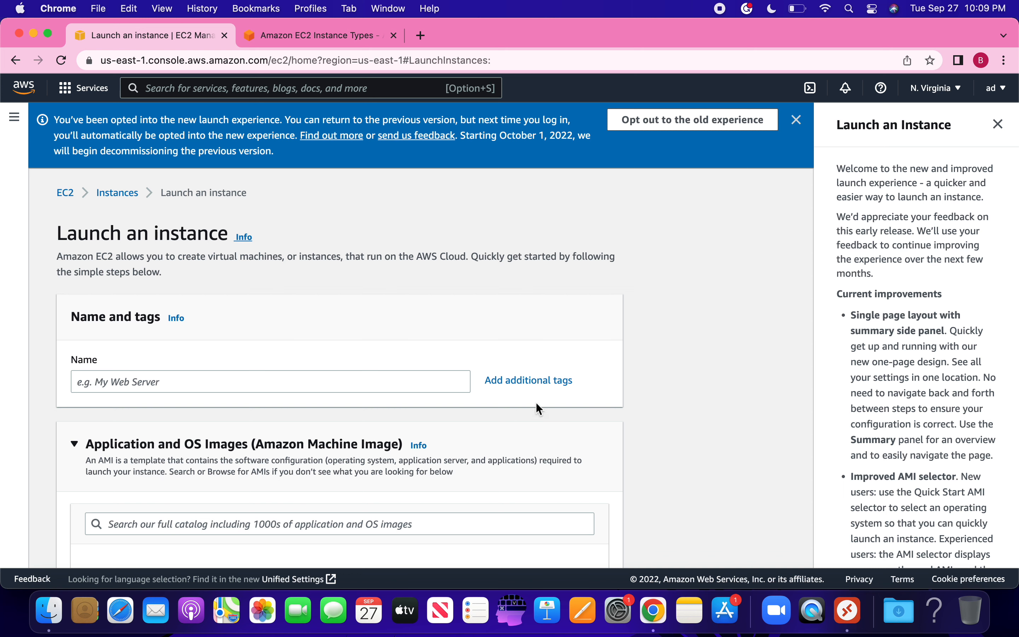
Step: Add a Name tag with value jobmachine_1 on Instances, removing the extra empty tag row
left_click(543, 381)
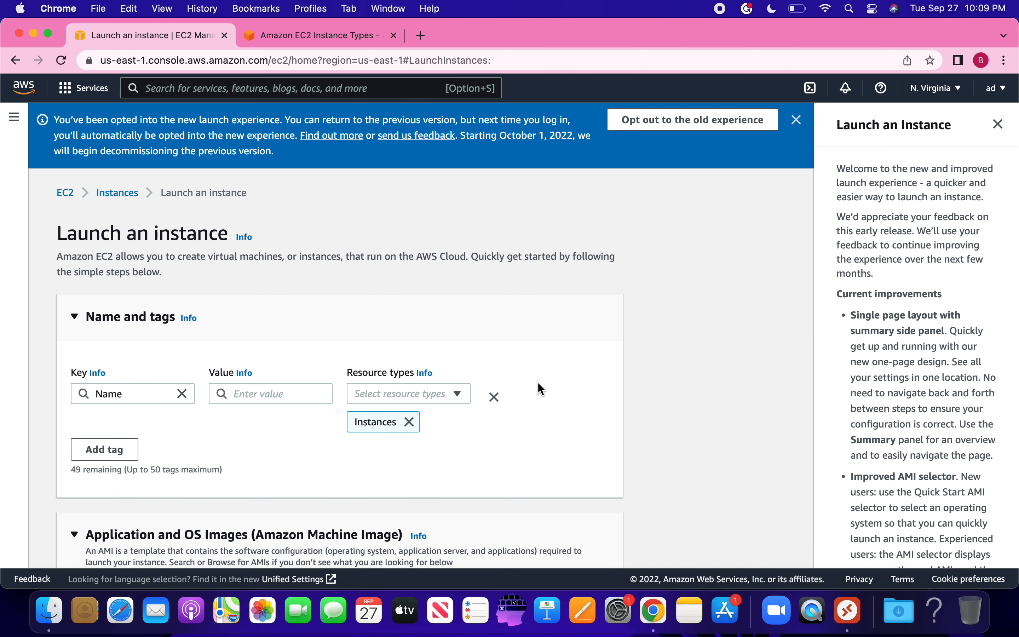
left_click(255, 400)
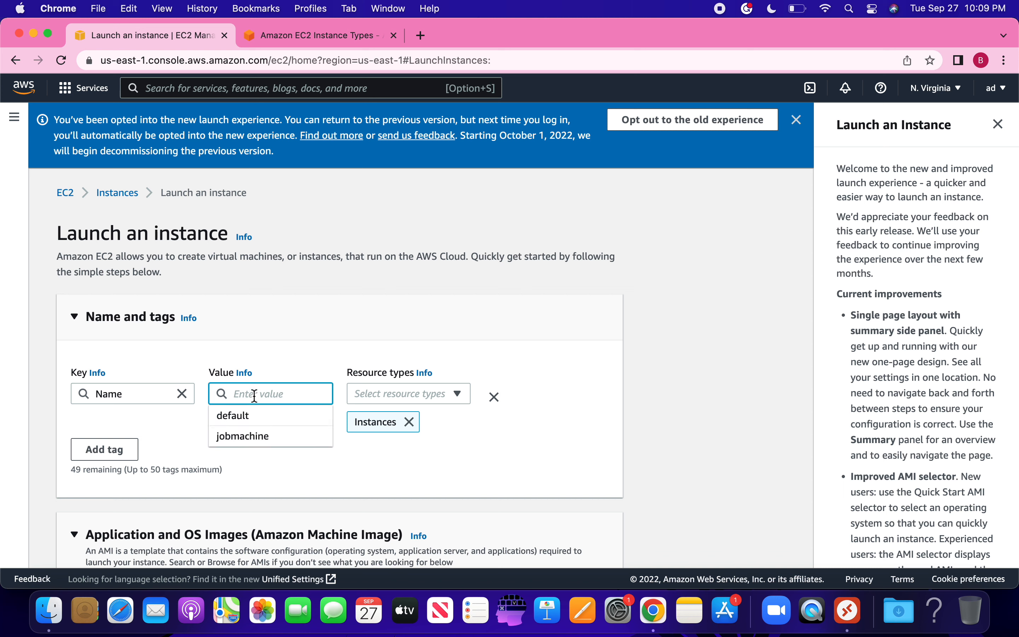
type("jib")
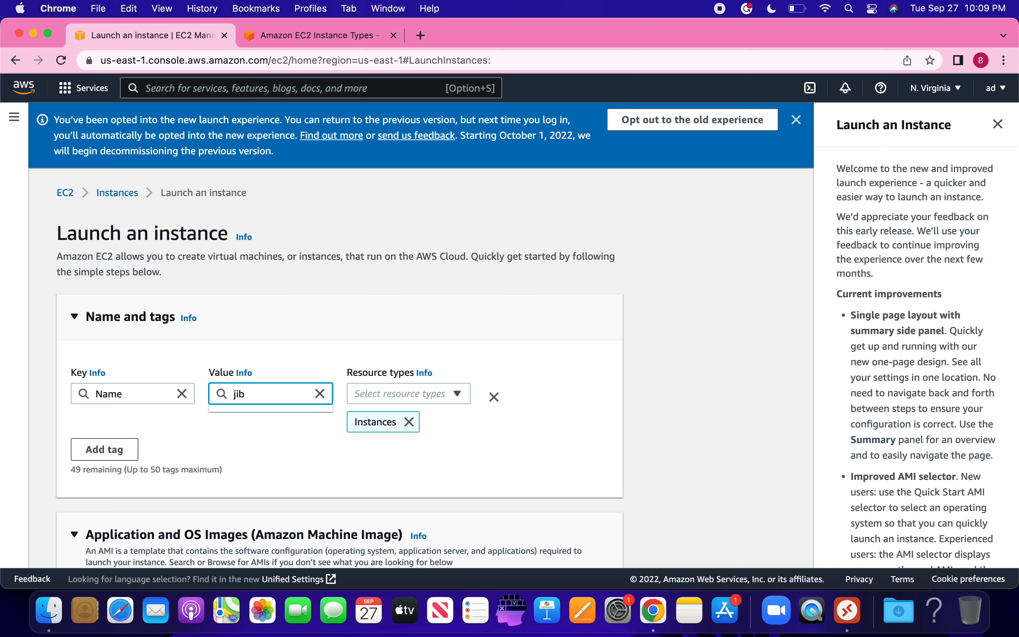
key("BackSpace")
key("BackSpace")
type("obmachine")
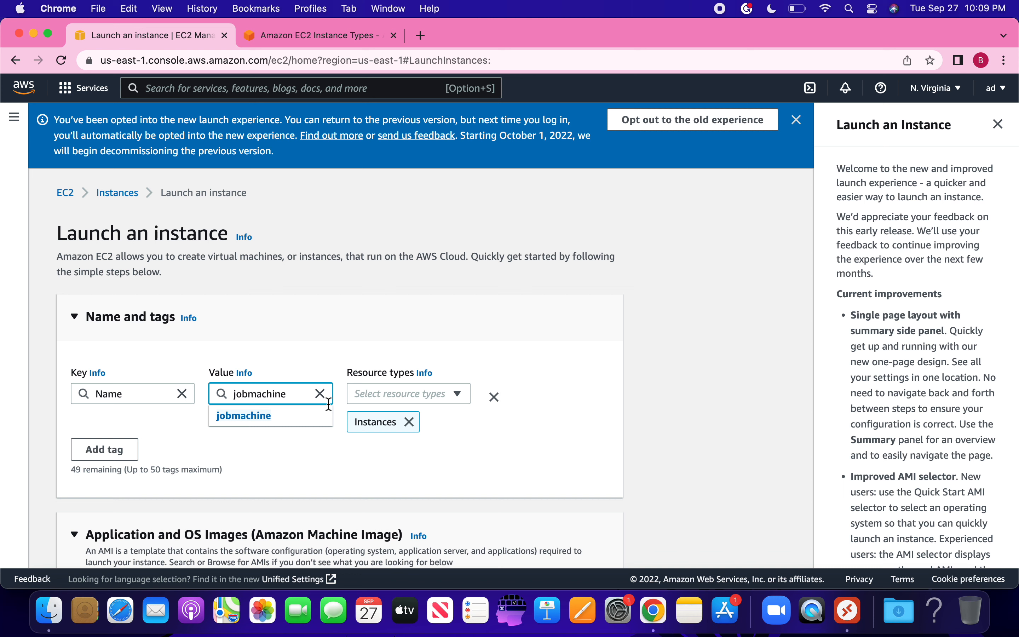
type("_1")
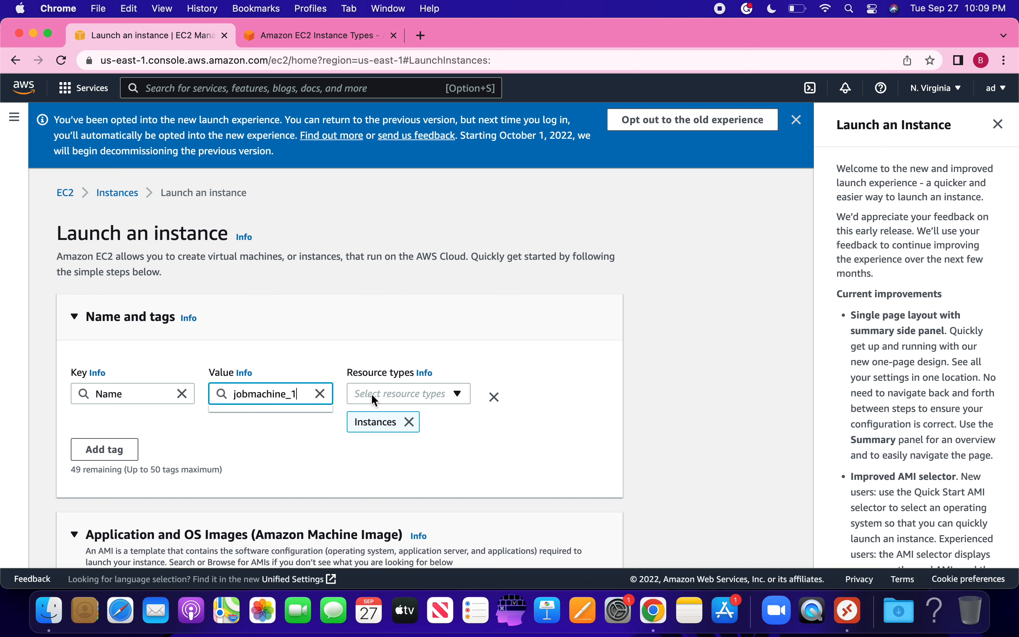
left_click(406, 394)
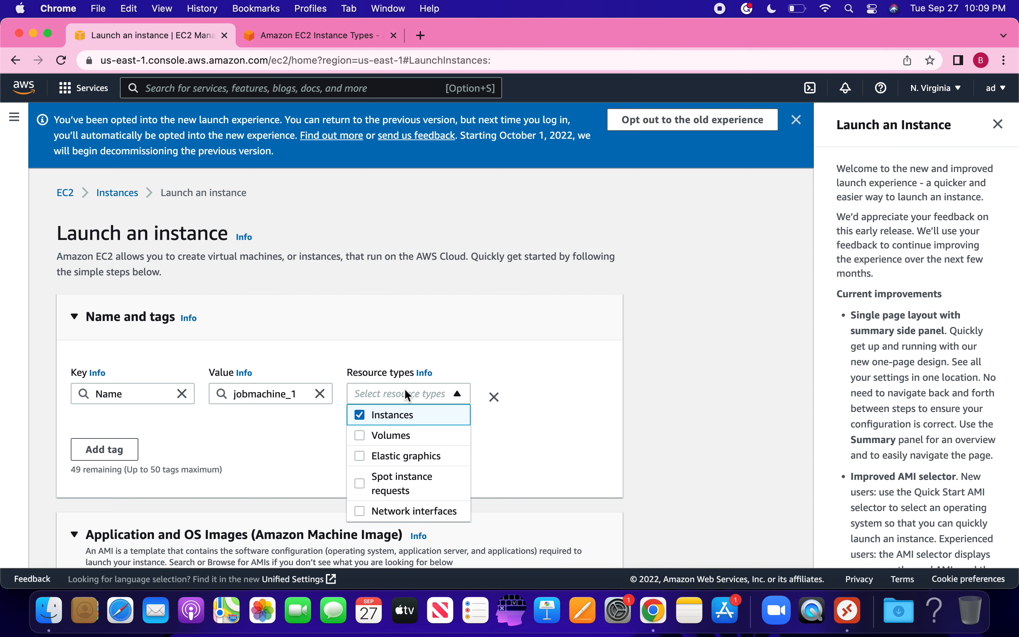
left_click(508, 359)
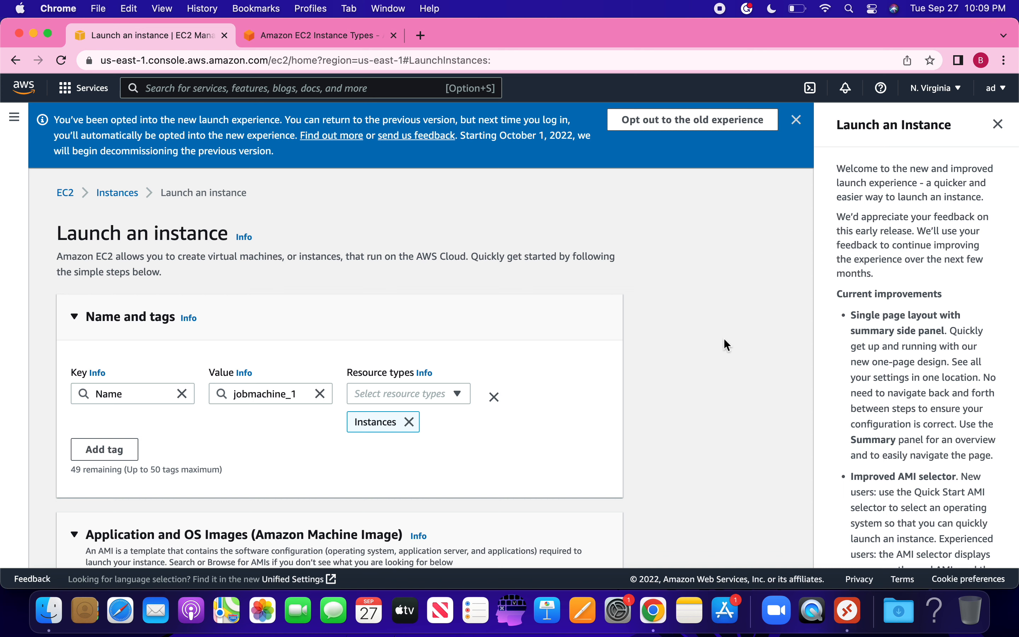
left_click(104, 451)
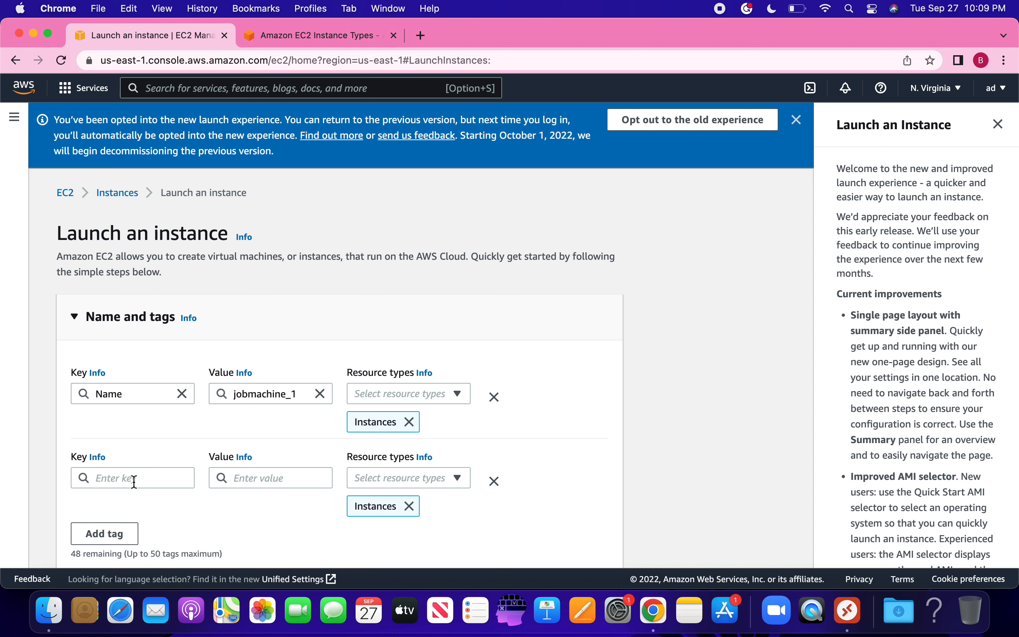
left_click(496, 481)
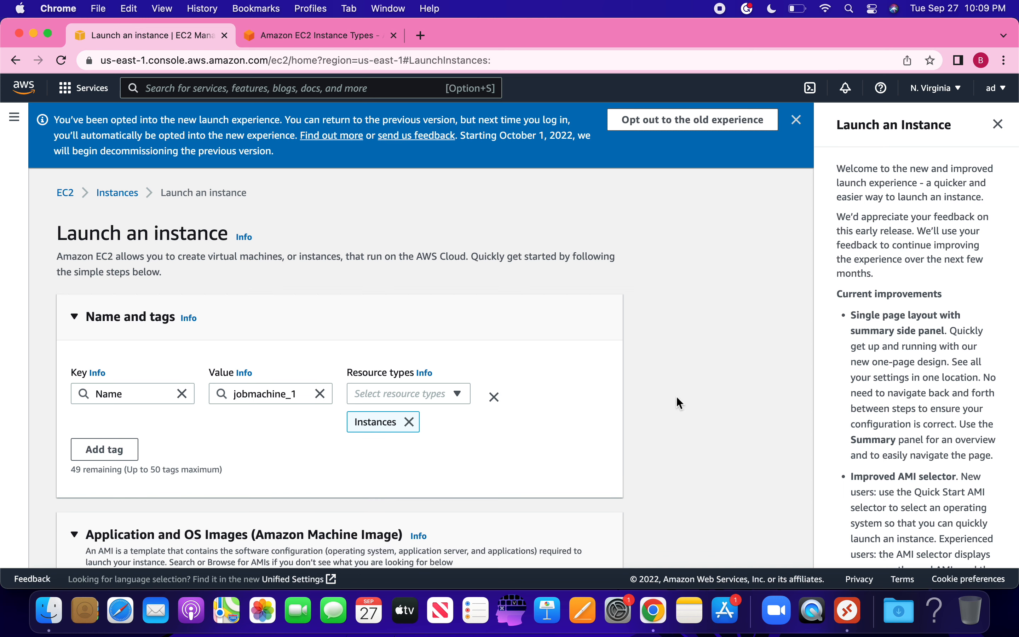
Step: Scroll down to the Application and OS Images quick-start choices, currently Amazon Linux 2
scroll(683, 394, "down", 5)
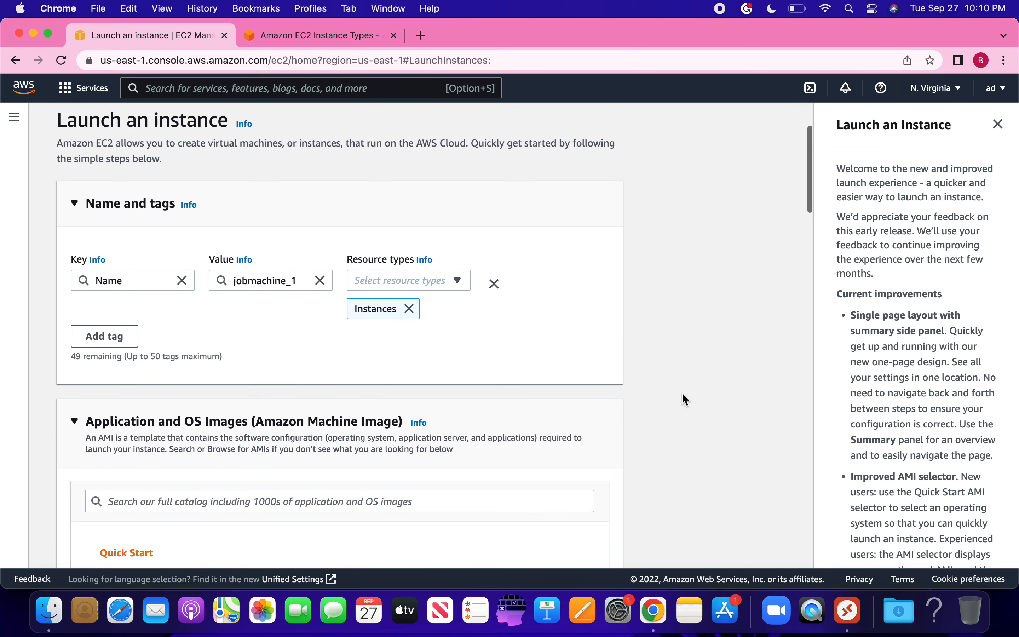
scroll(682, 394, "down", 2)
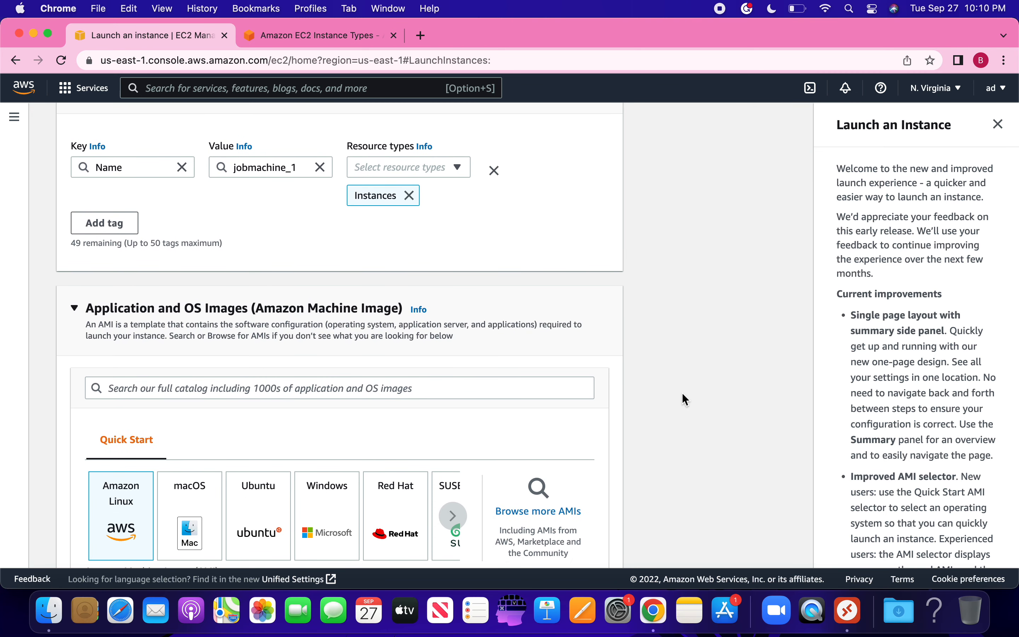
scroll(681, 393, "down", 2)
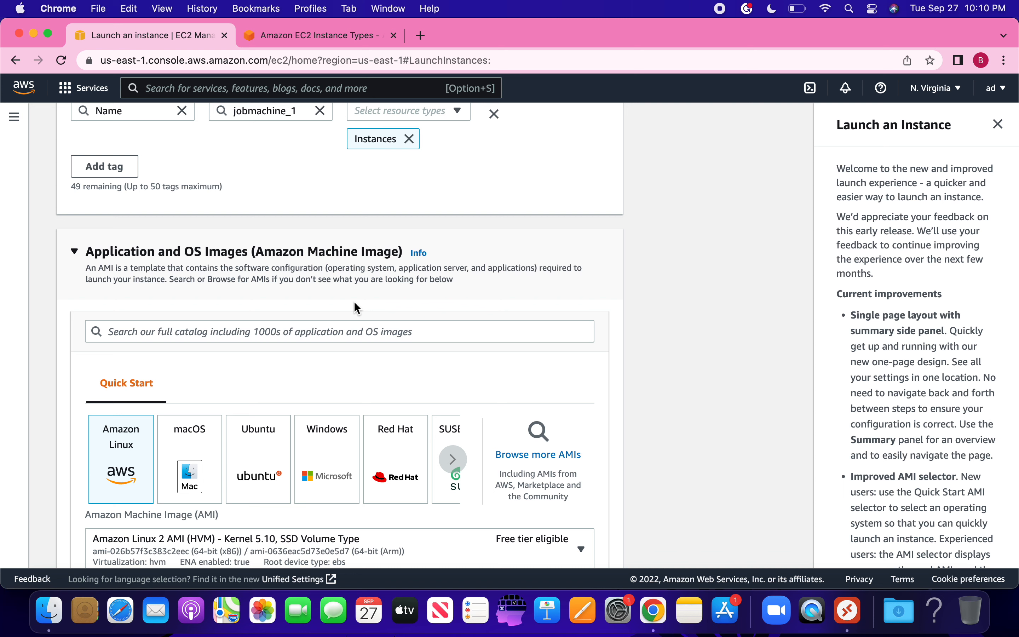
Step: Choose the Windows quick-start image (Windows Server 2022 Base) and view the Instance Types reference
left_click(317, 480)
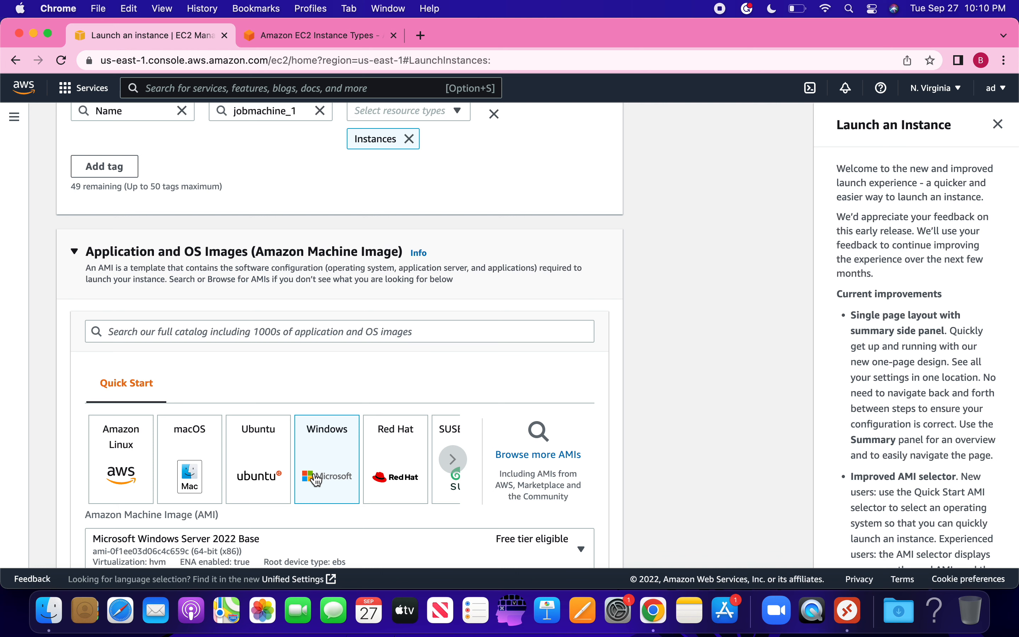
left_click(328, 37)
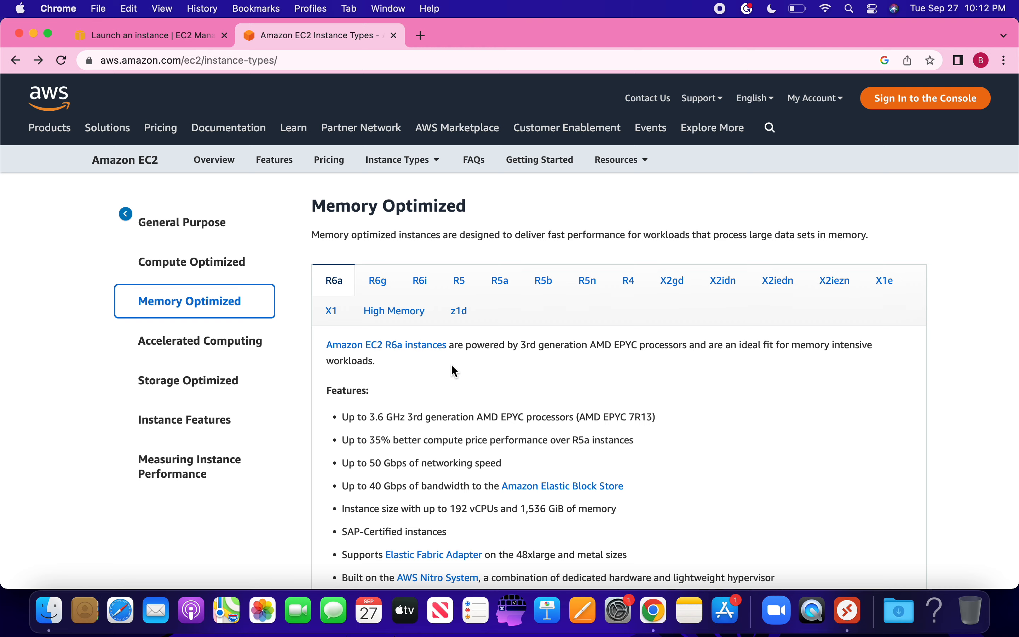
Step: Review the General Purpose, Compute Optimized and Memory Optimized families, then return to the launch form
left_click(200, 230)
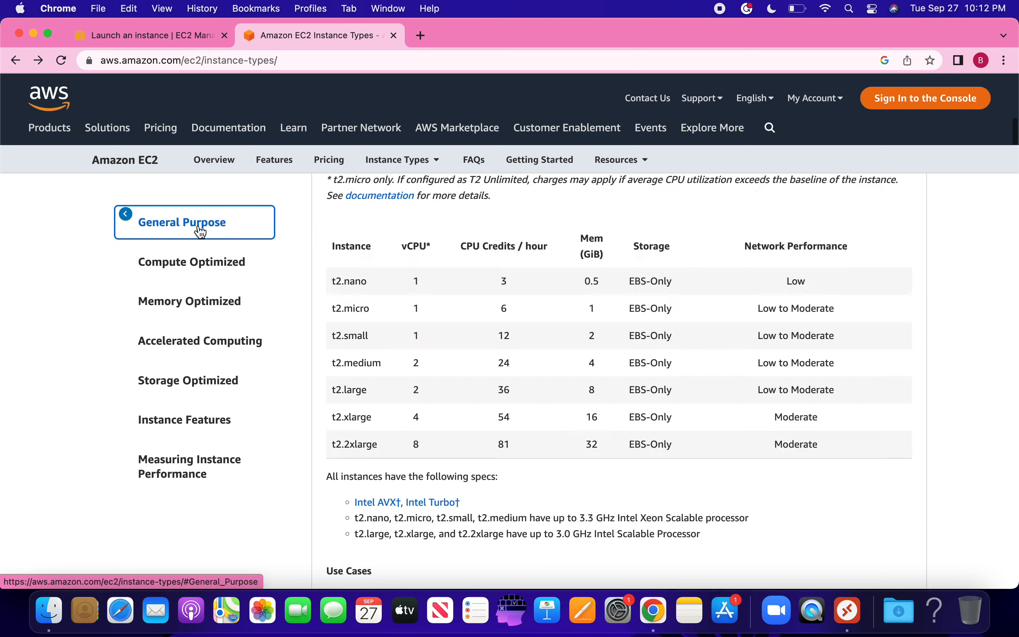
left_click(199, 268)
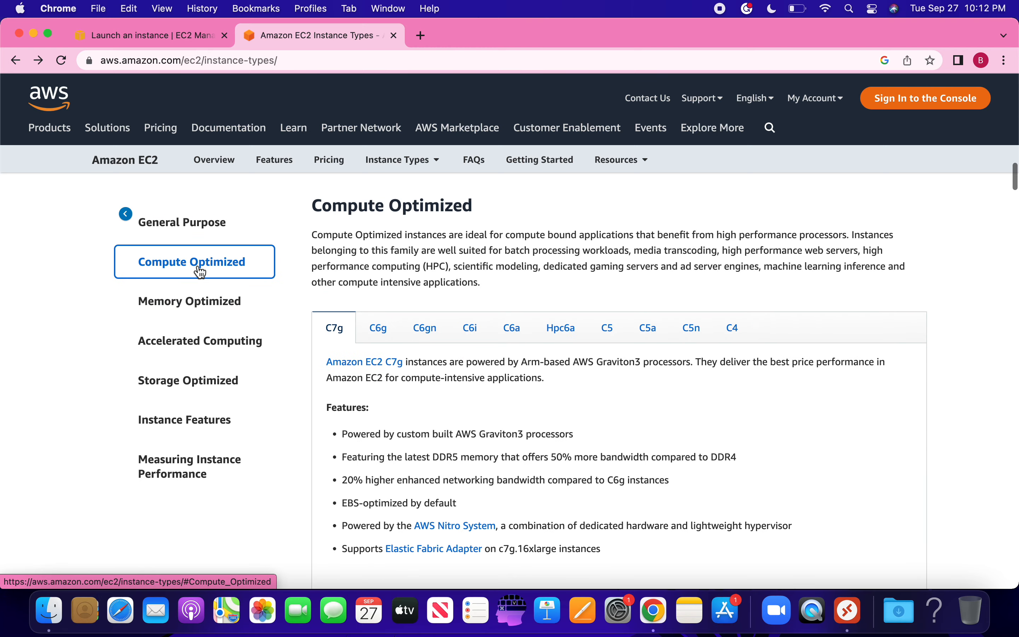
left_click(198, 311)
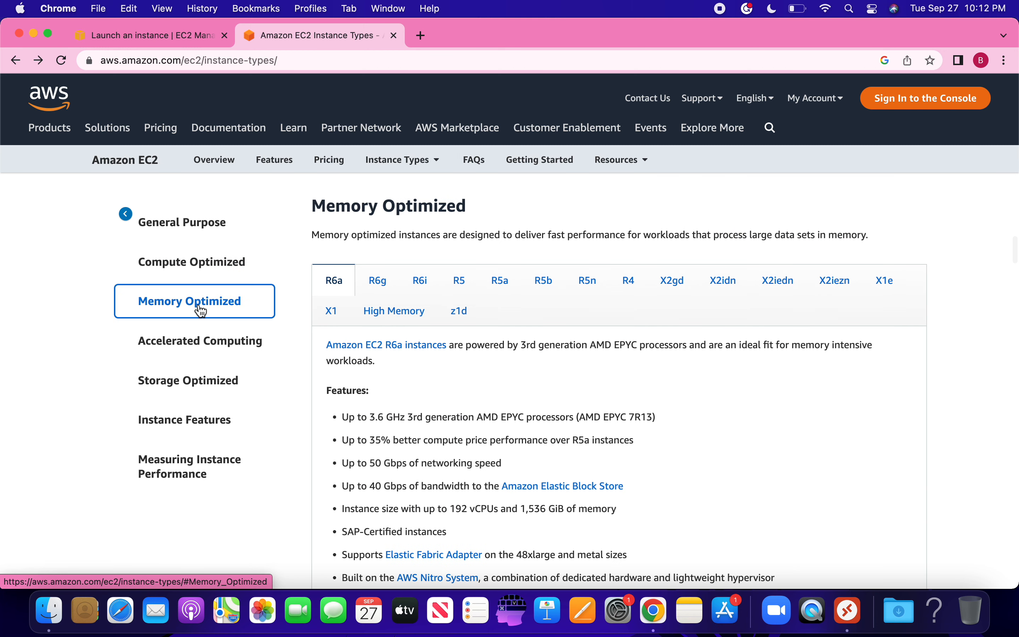
left_click(186, 38)
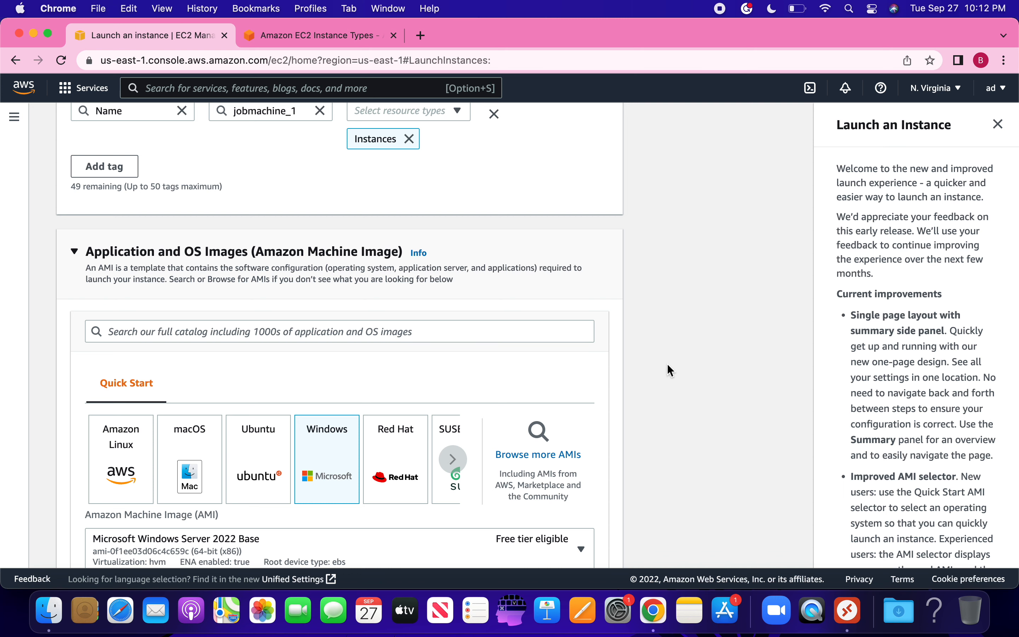
Step: Scroll to the Instance type section showing t2.micro, rechecking the Instance Types reference
scroll(667, 365, "down", 5)
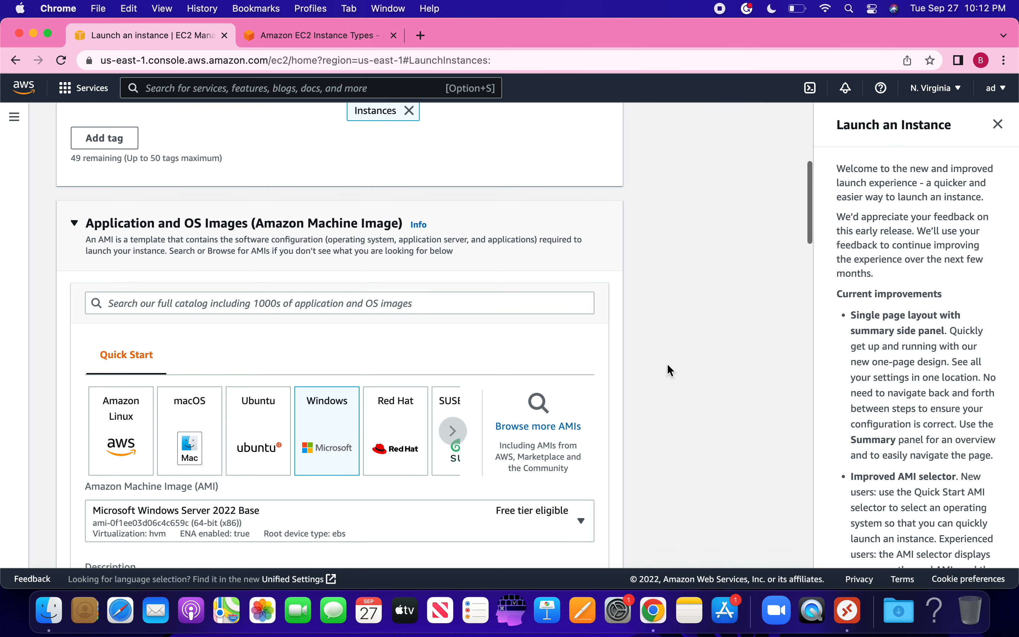
scroll(667, 363, "down", 3)
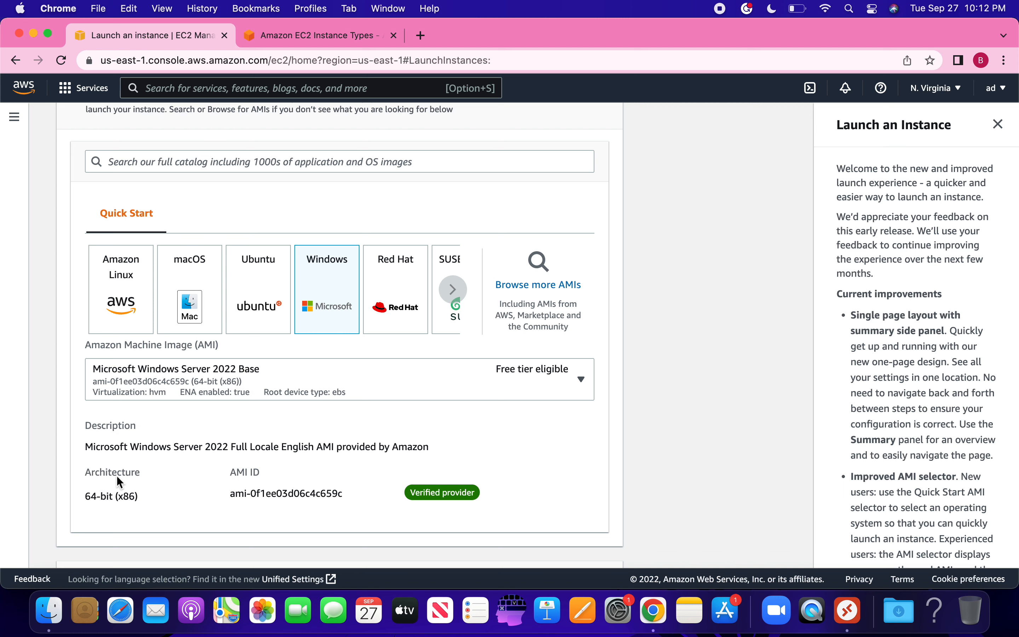
scroll(116, 476, "down", 5)
scroll(116, 476, "down", 3)
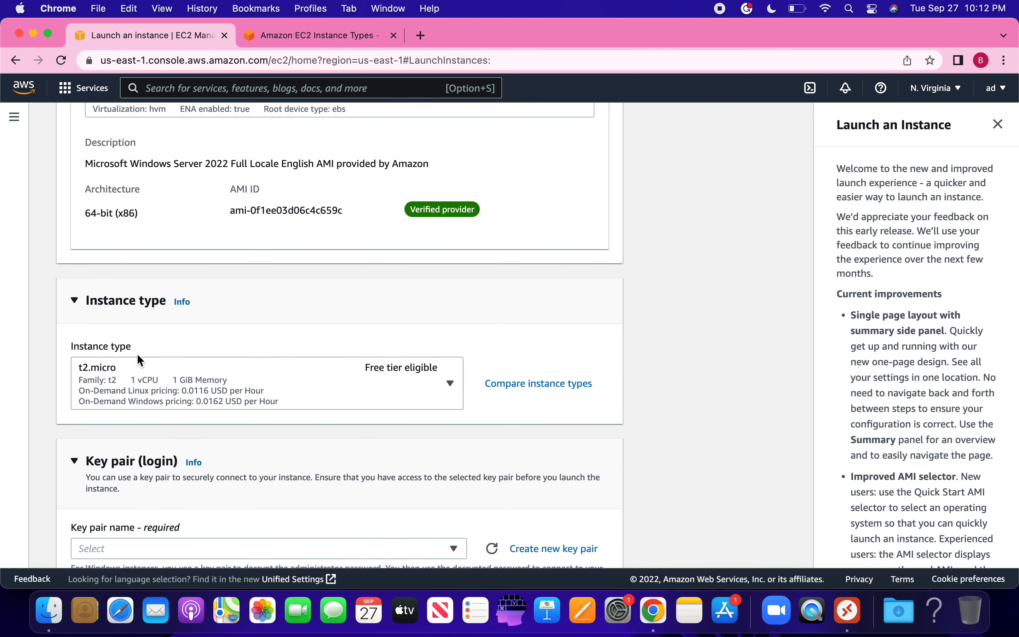
left_click(315, 38)
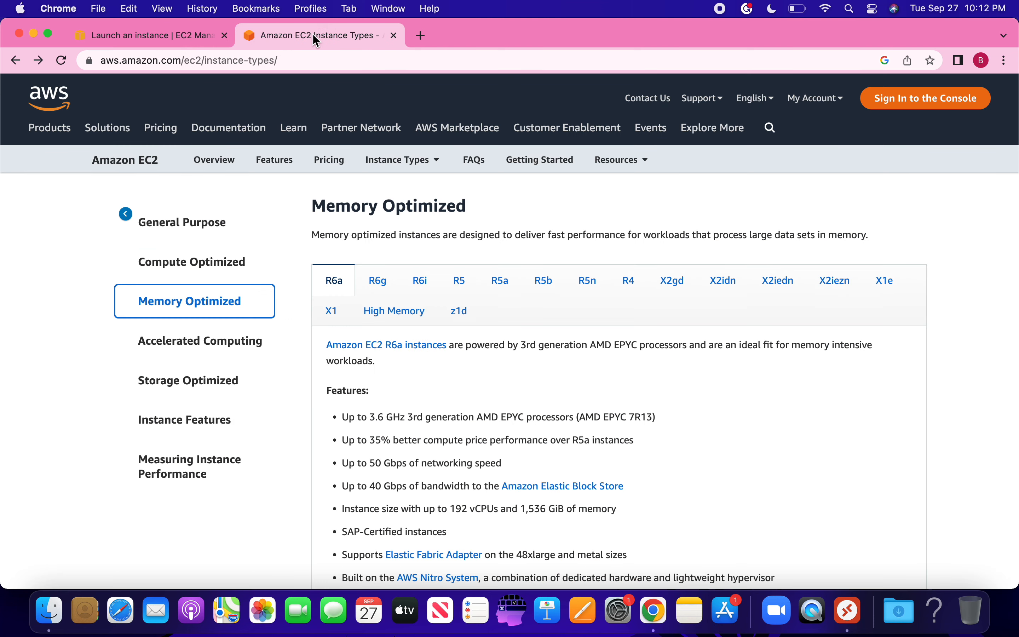
left_click(161, 33)
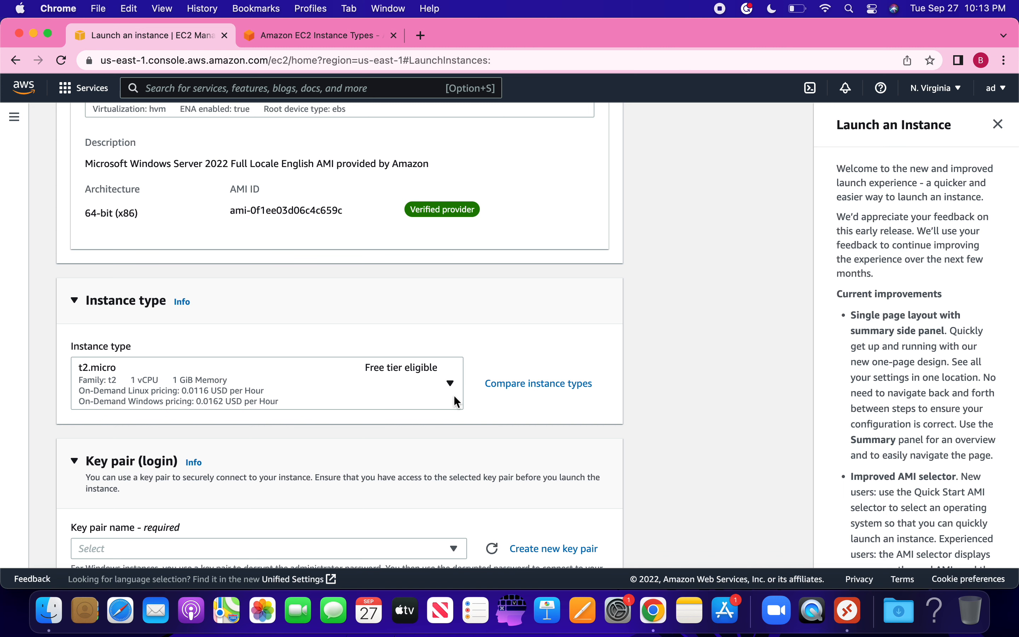
scroll(455, 414, "down", 4)
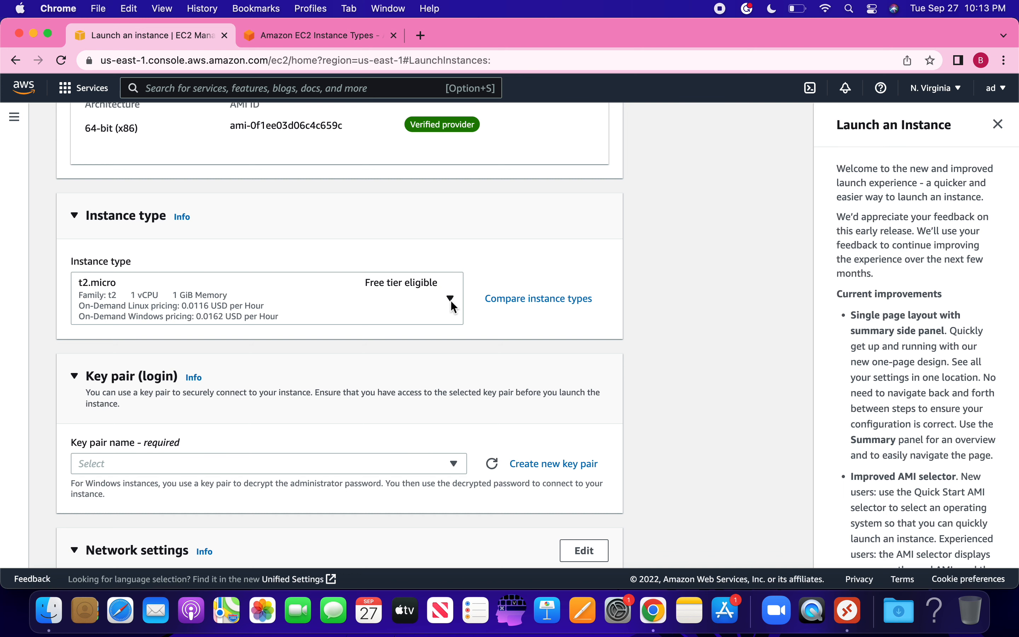
Step: Change the instance type from t2.micro to t2.small
left_click(451, 300)
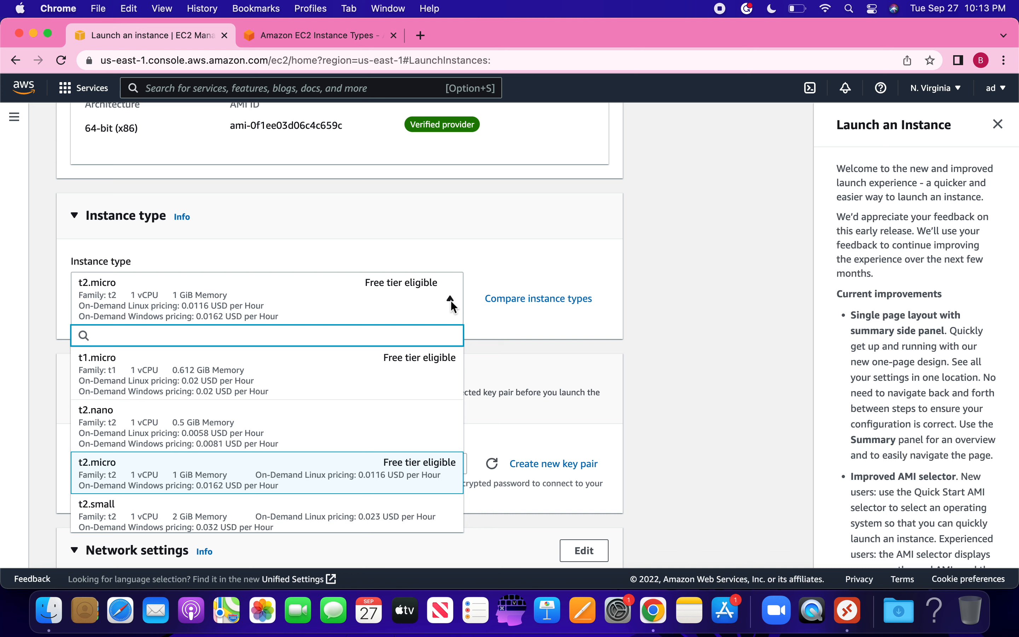
key("Down")
key("Down")
key("Down")
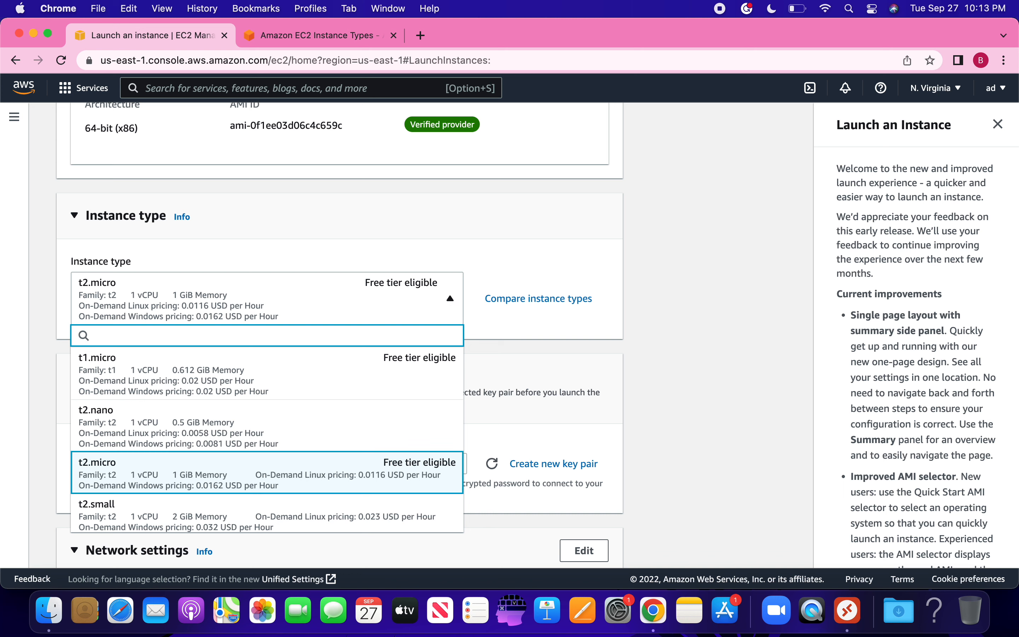
key("Down")
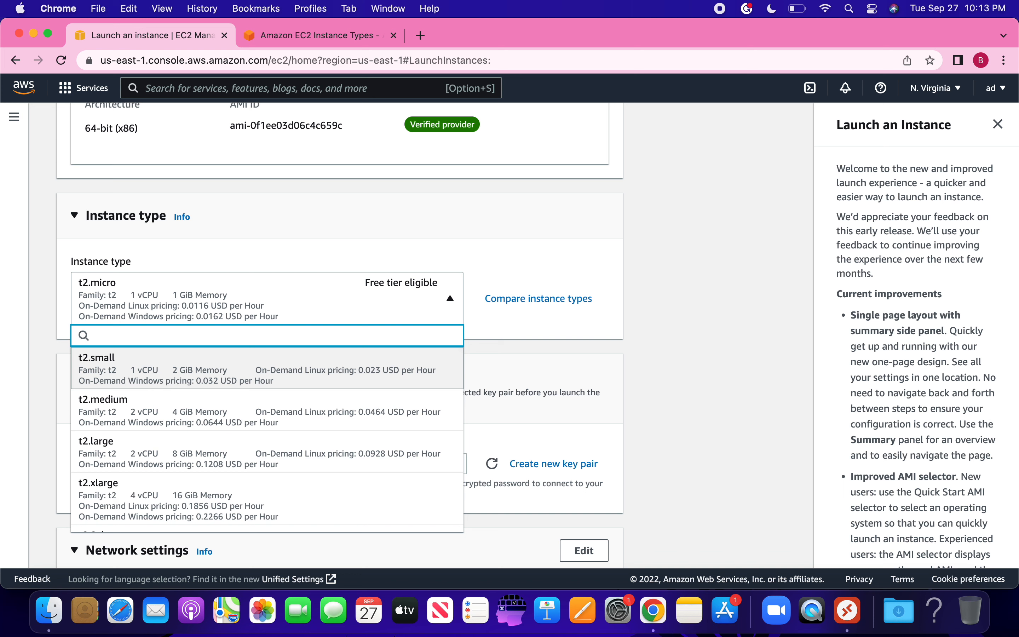
left_click(242, 384)
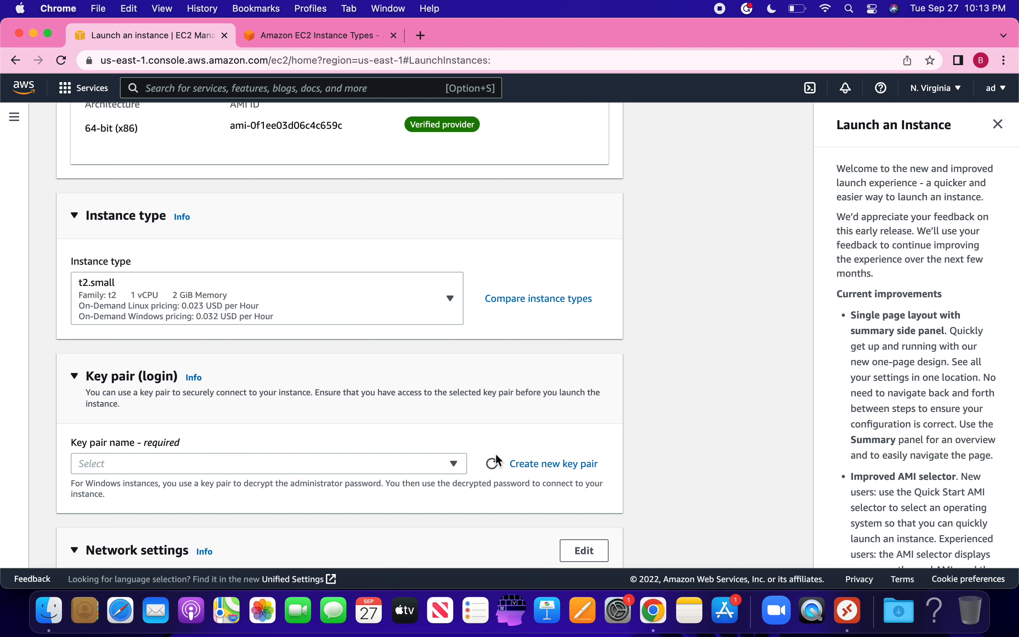
Step: Create and download a .pem key pair named testpair for this instance
left_click(533, 465)
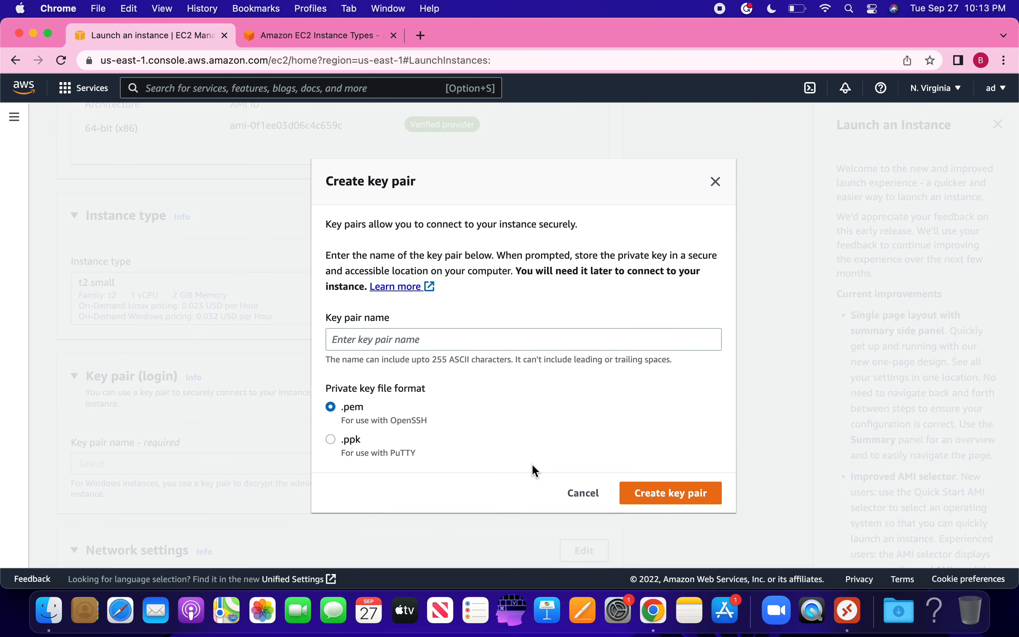
left_click(406, 338)
type("t")
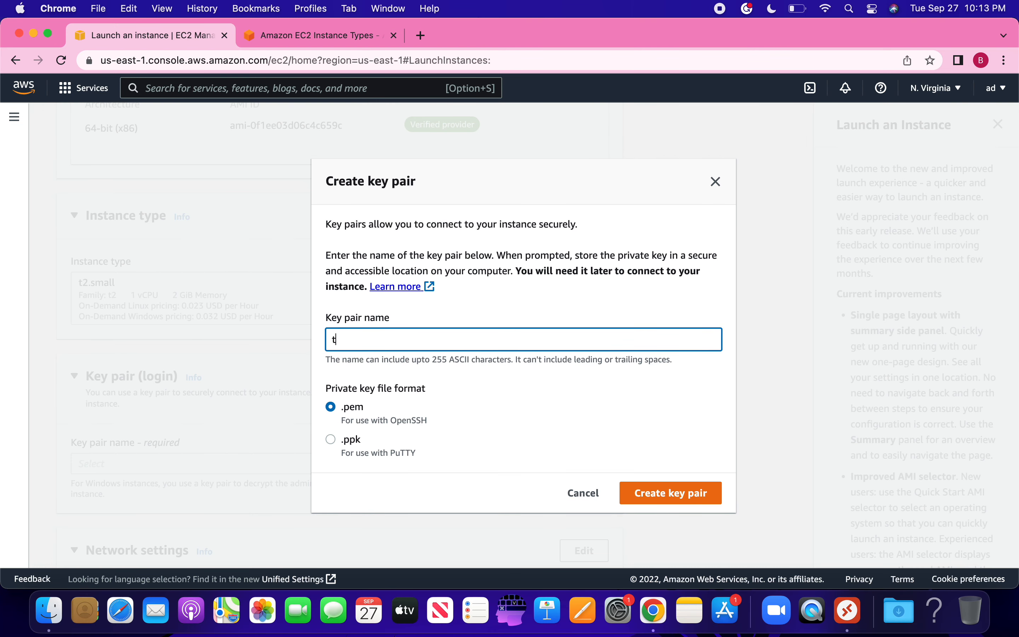
type("estpair")
left_click(650, 496)
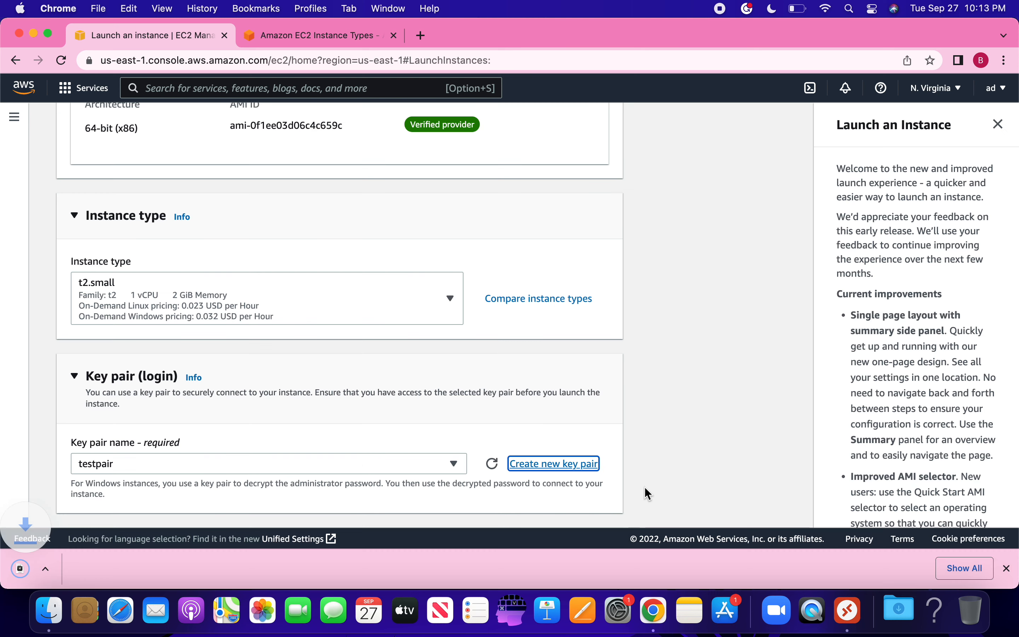
left_click(638, 447)
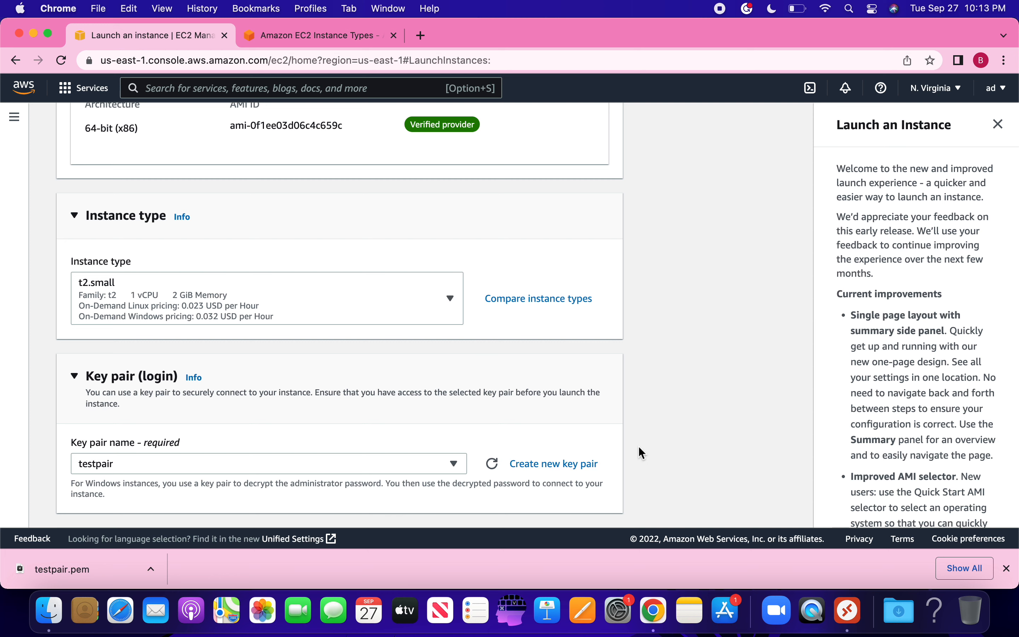
scroll(638, 446, "down", 3)
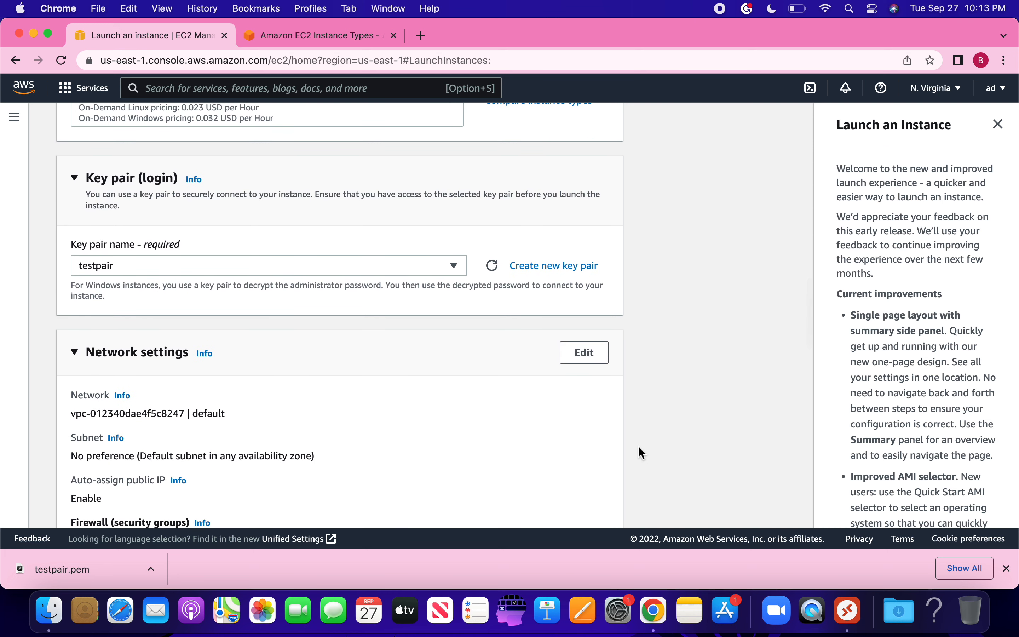
scroll(273, 411, "down", 3)
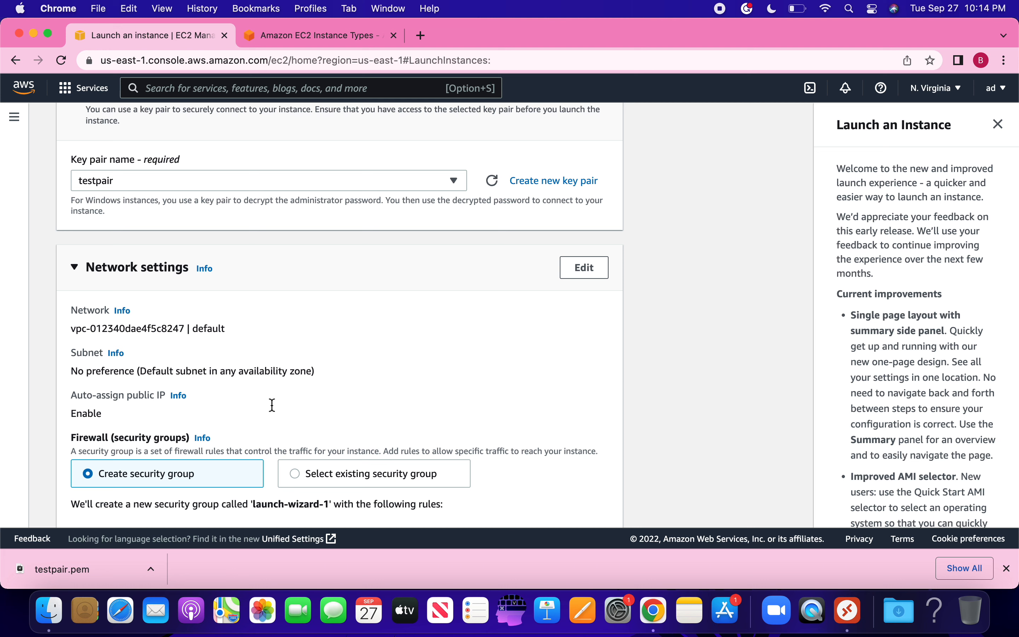
scroll(272, 406, "down", 5)
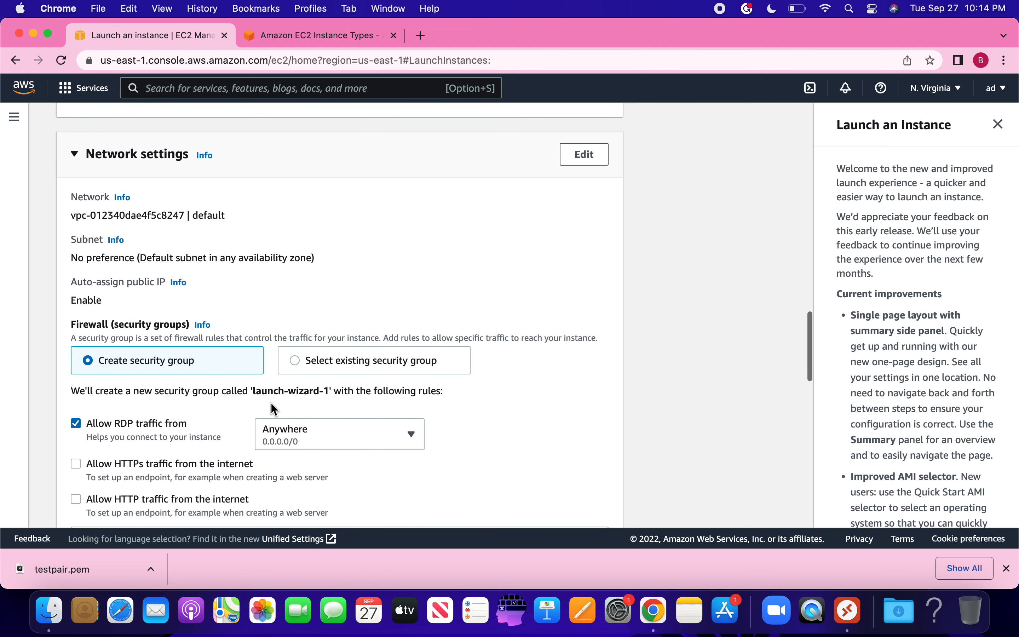
scroll(272, 403, "down", 1)
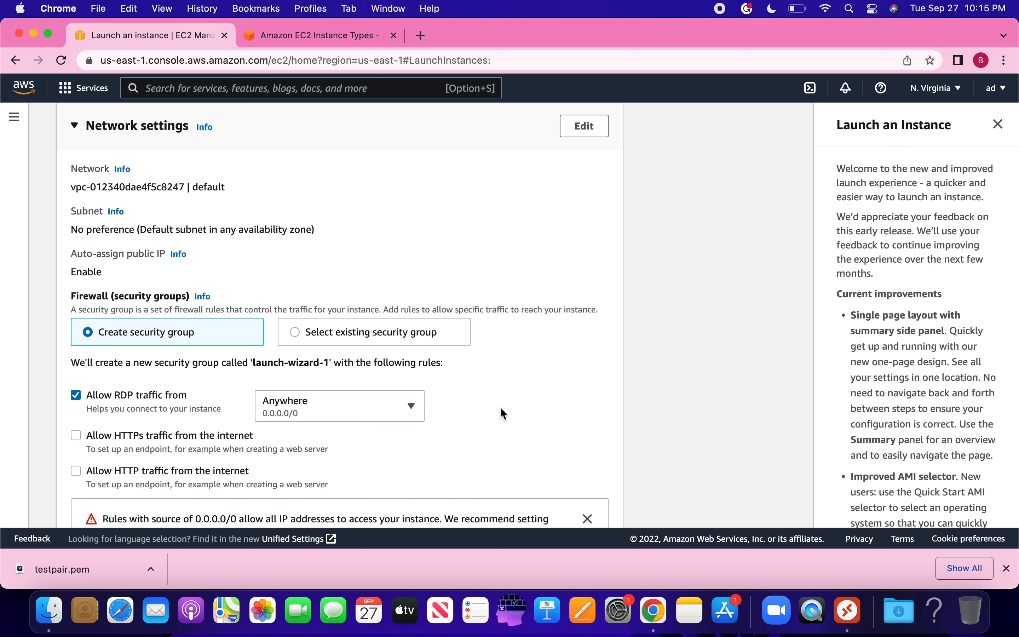
scroll(502, 409, "down", 5)
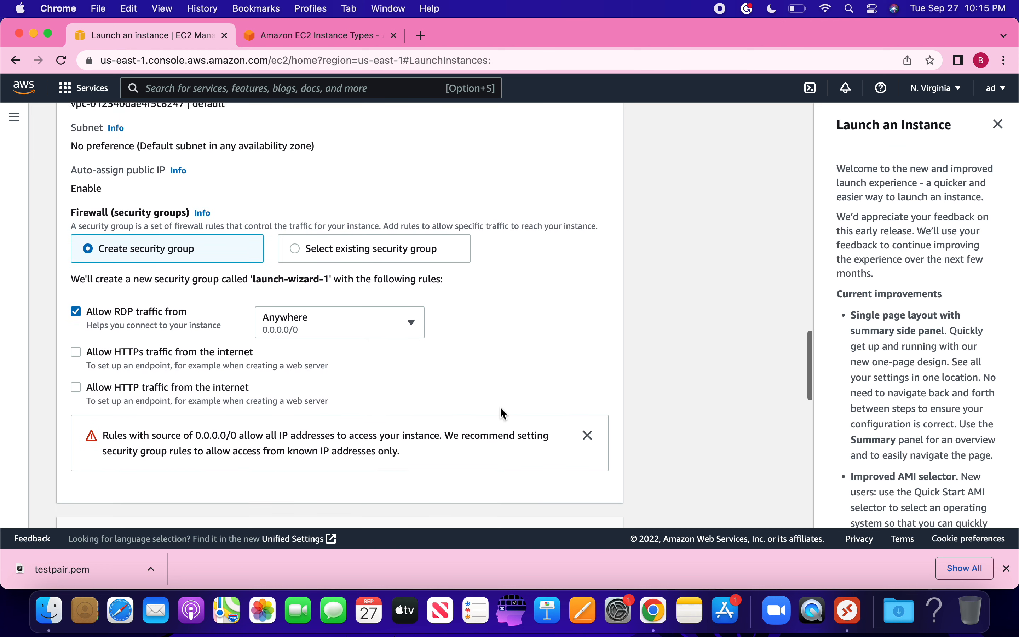
scroll(501, 409, "down", 4)
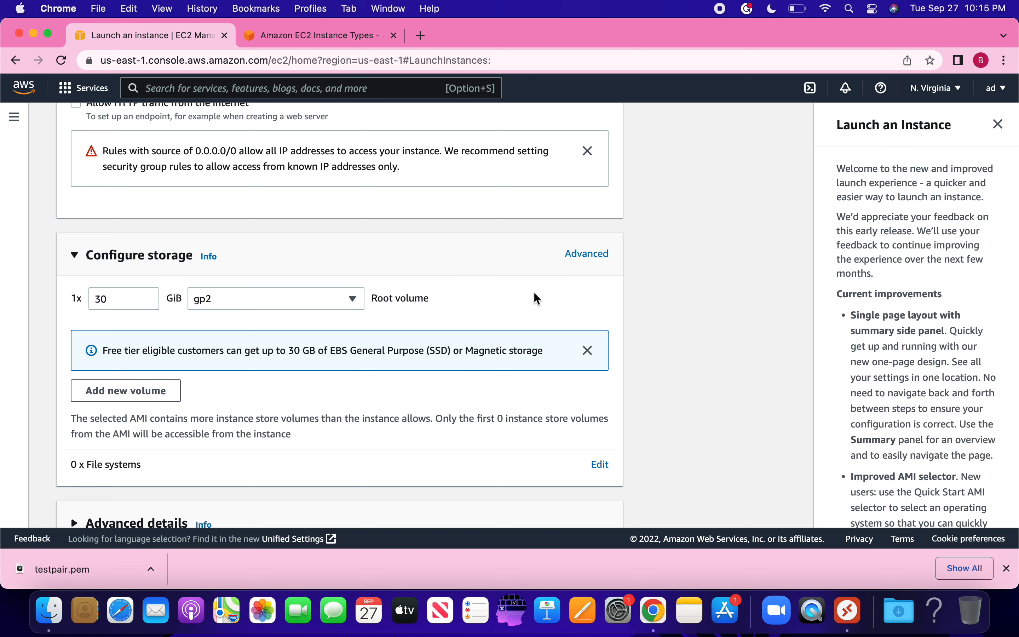
Step: Expand Advanced details to reveal options like Spot Instances and IAM instance profile
scroll(538, 299, "down", 5)
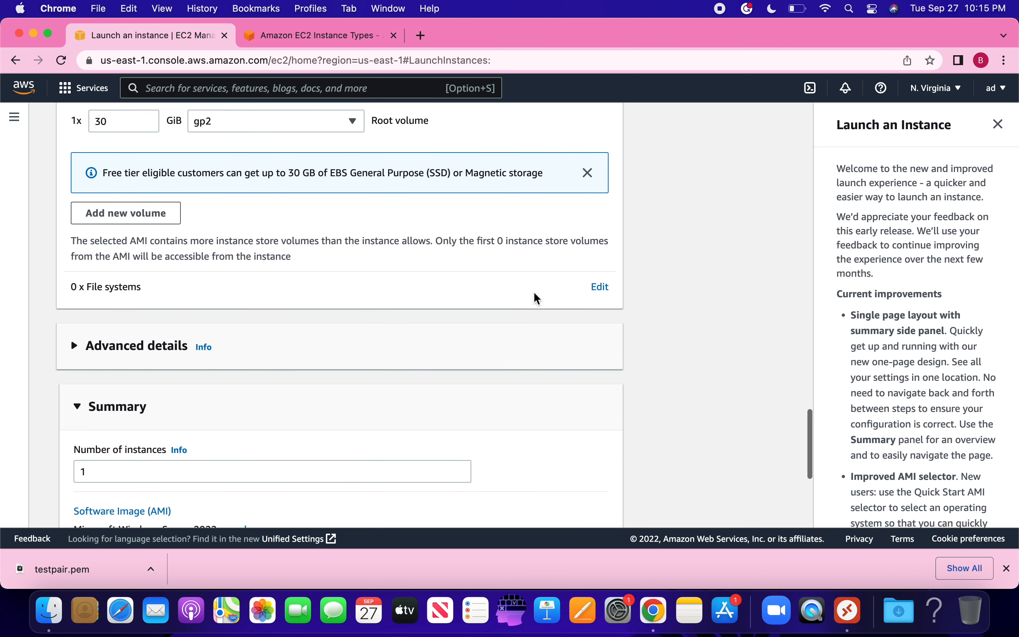
left_click(79, 331)
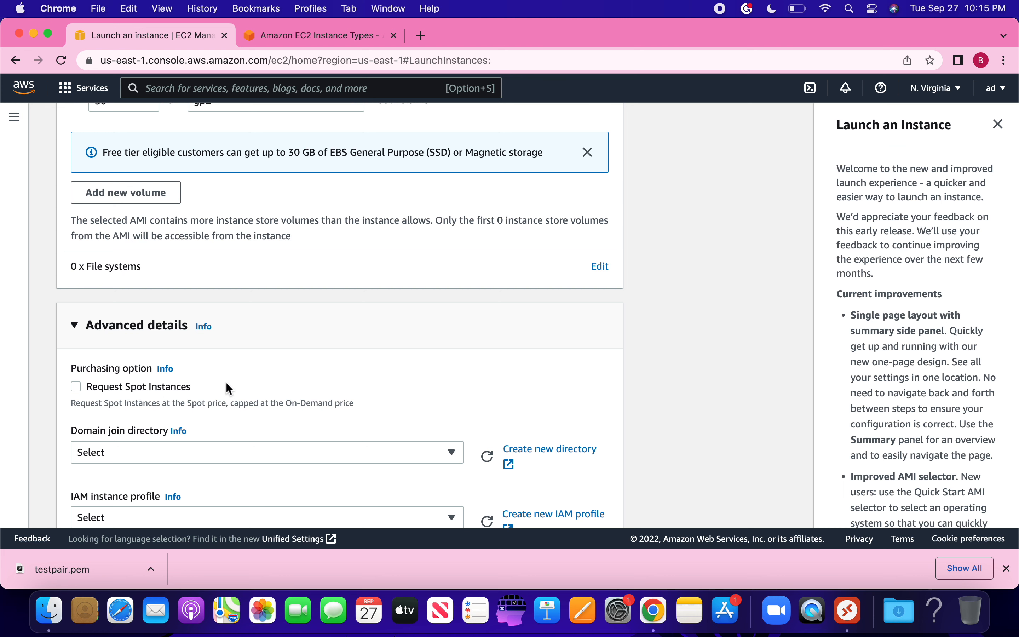
Step: Open the Info help for Instance auto-recovery in the advanced details
scroll(288, 388, "down", 3)
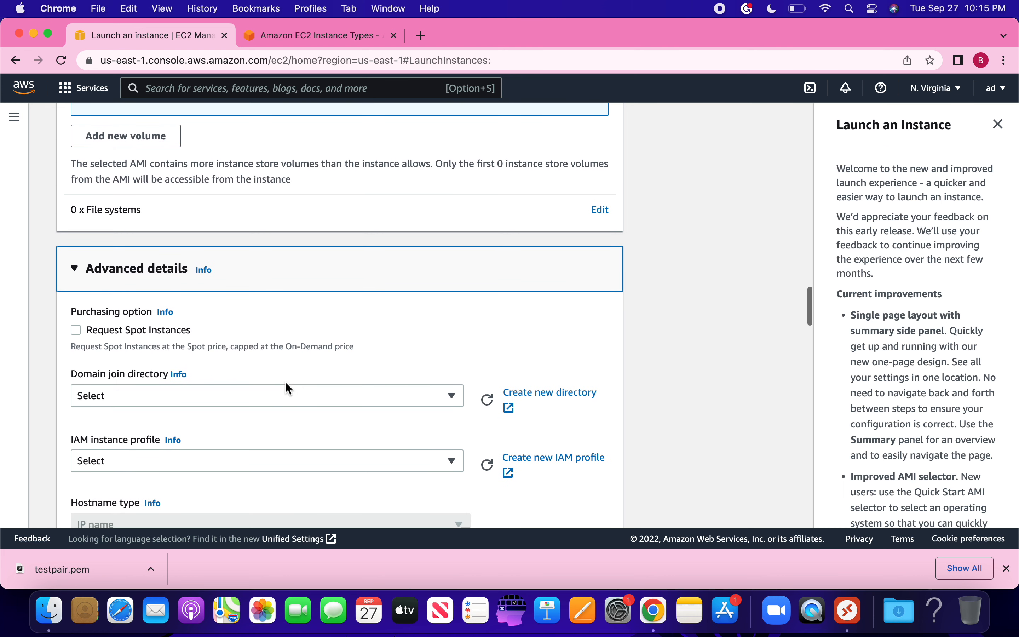
scroll(286, 383, "down", 5)
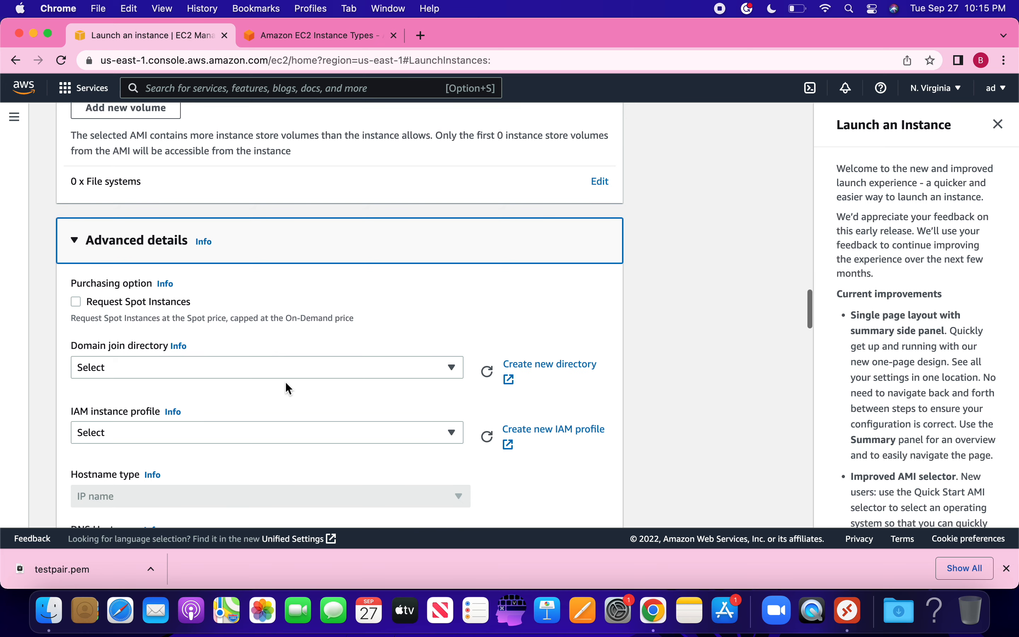
scroll(288, 388, "down", 1)
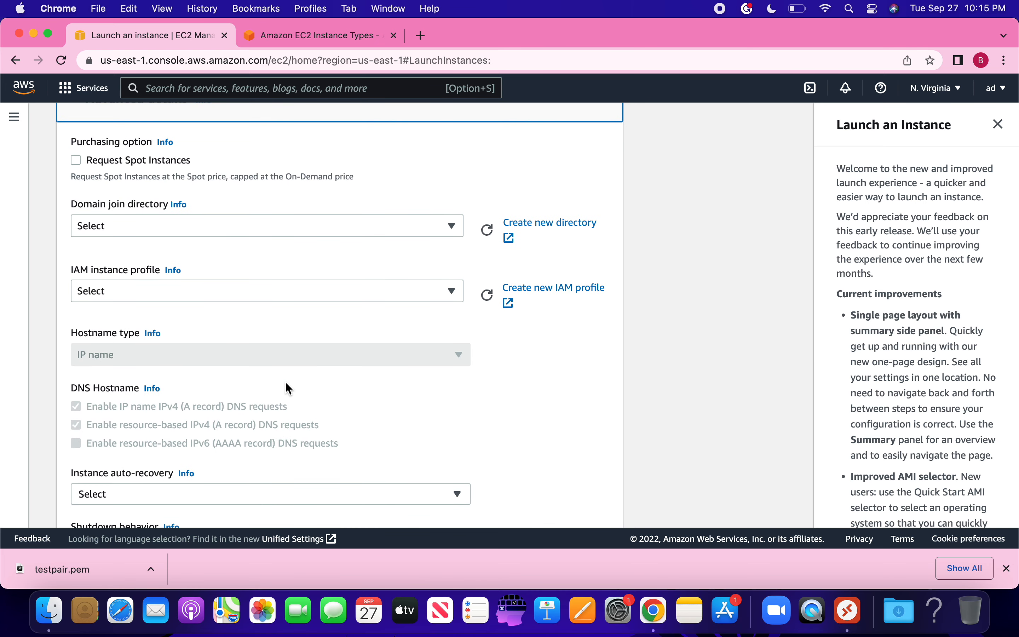
scroll(288, 388, "down", 3)
scroll(286, 384, "up", 4)
scroll(286, 385, "down", 1)
scroll(286, 385, "down", 4)
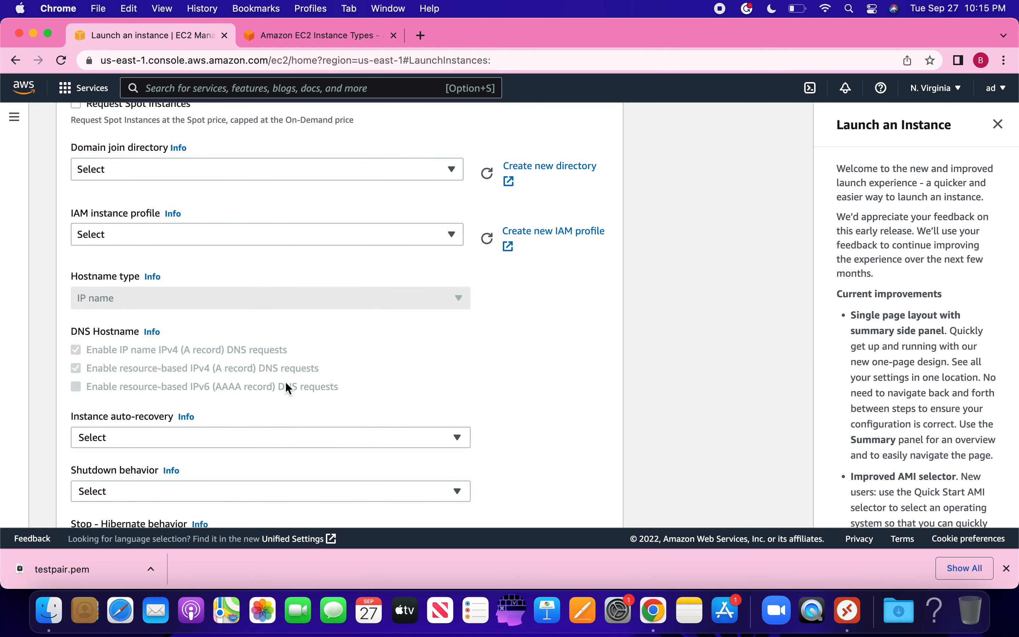
scroll(287, 384, "down", 1)
left_click(188, 389)
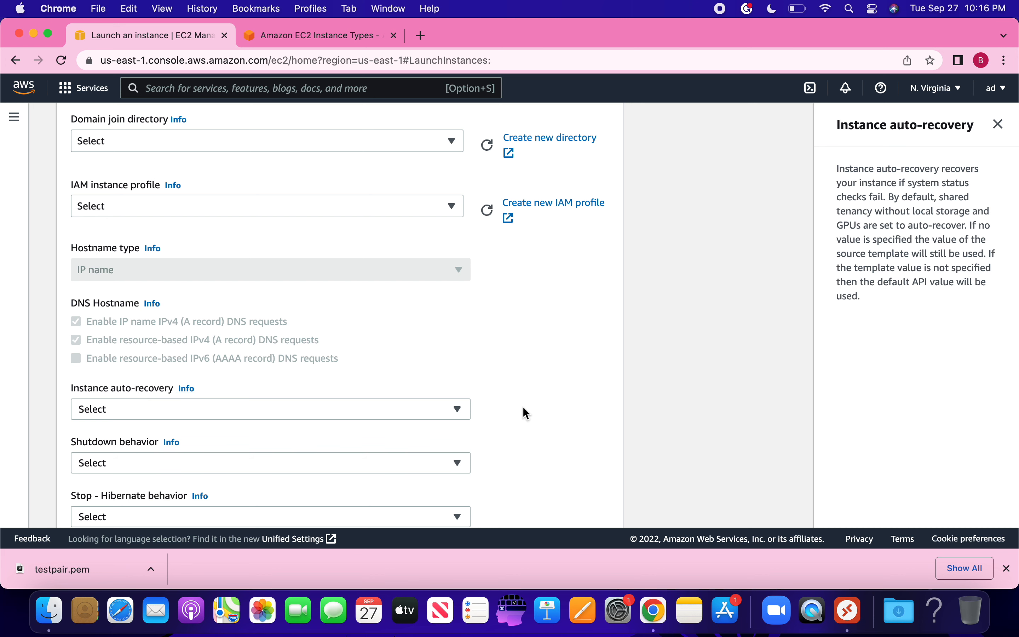
Step: Scroll down to the Summary listing one t2.small Windows Server 2022 instance
scroll(524, 407, "down", 5)
scroll(523, 407, "down", 2)
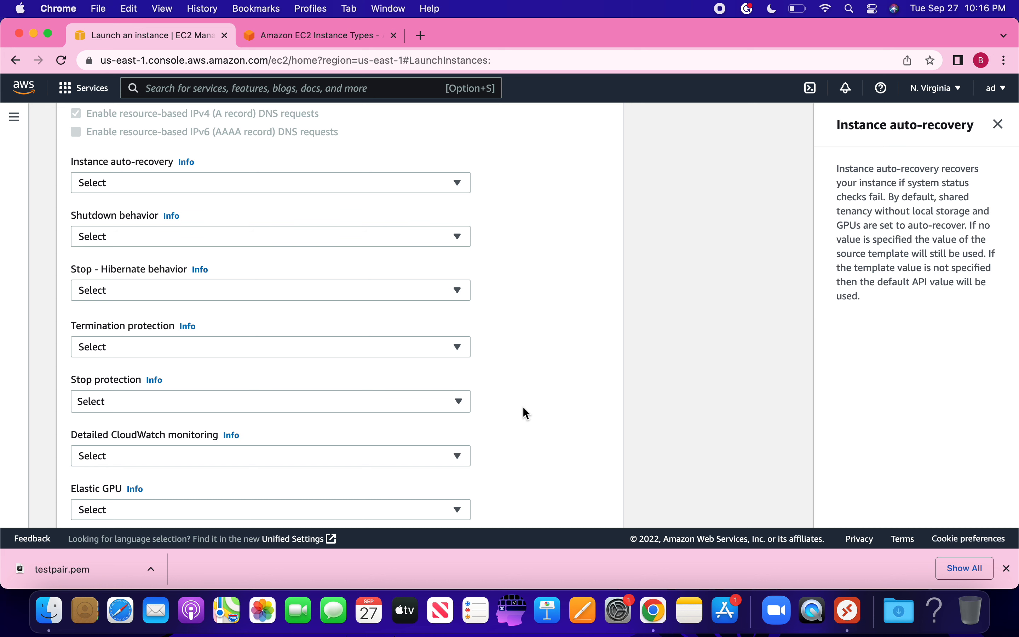
scroll(523, 407, "down", 6)
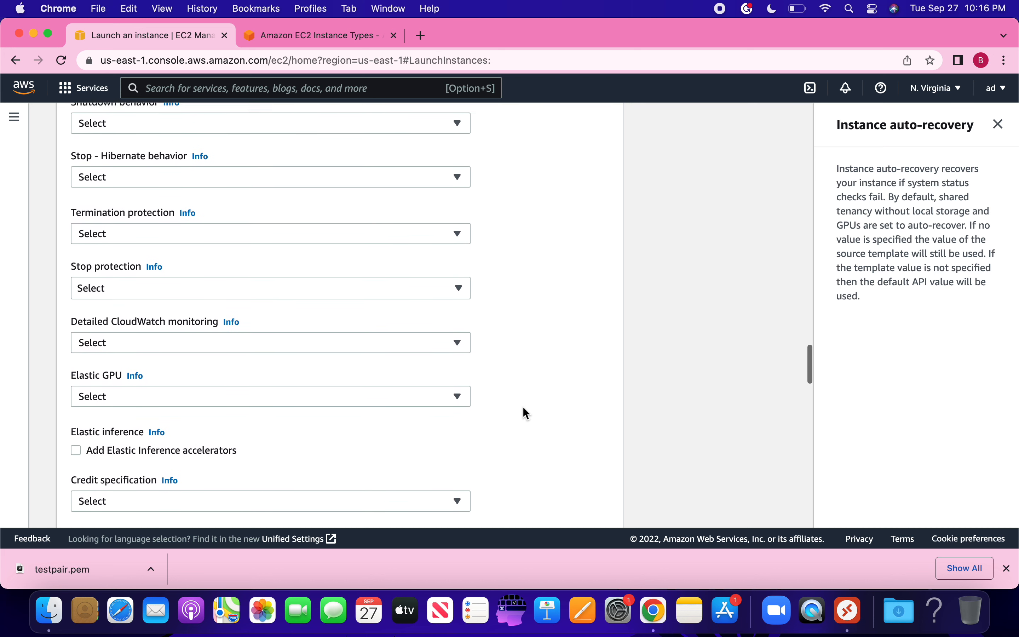
scroll(523, 407, "down", 11)
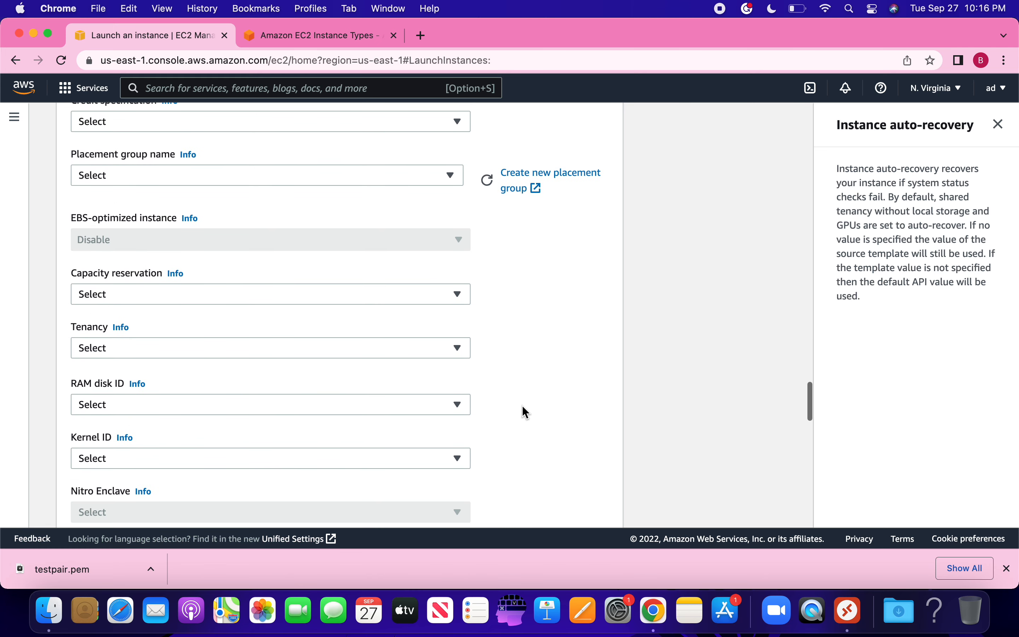
scroll(522, 406, "down", 12)
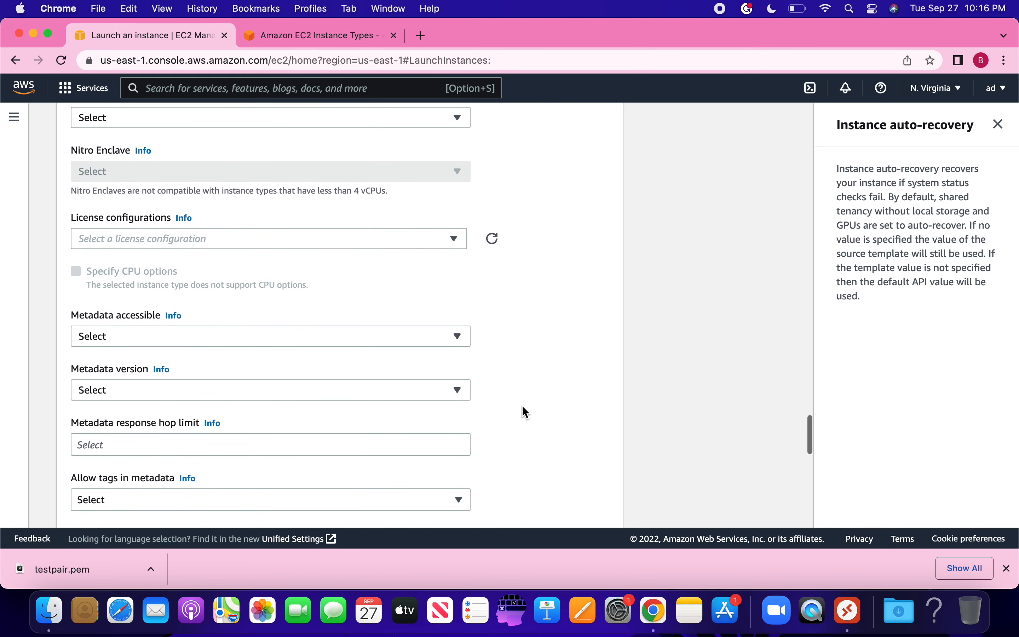
scroll(522, 407, "down", 5)
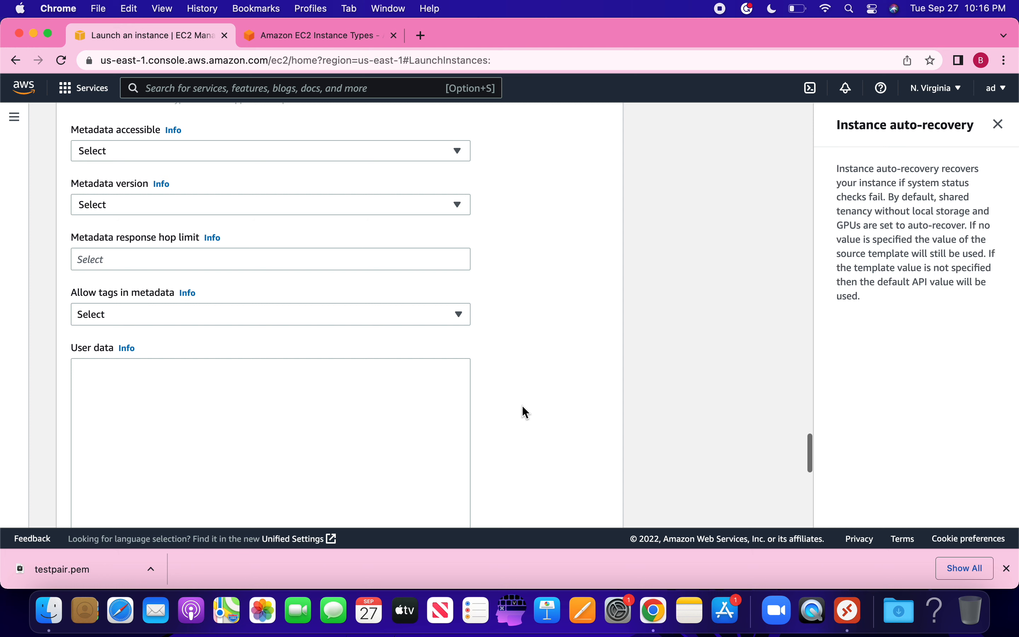
scroll(522, 406, "down", 8)
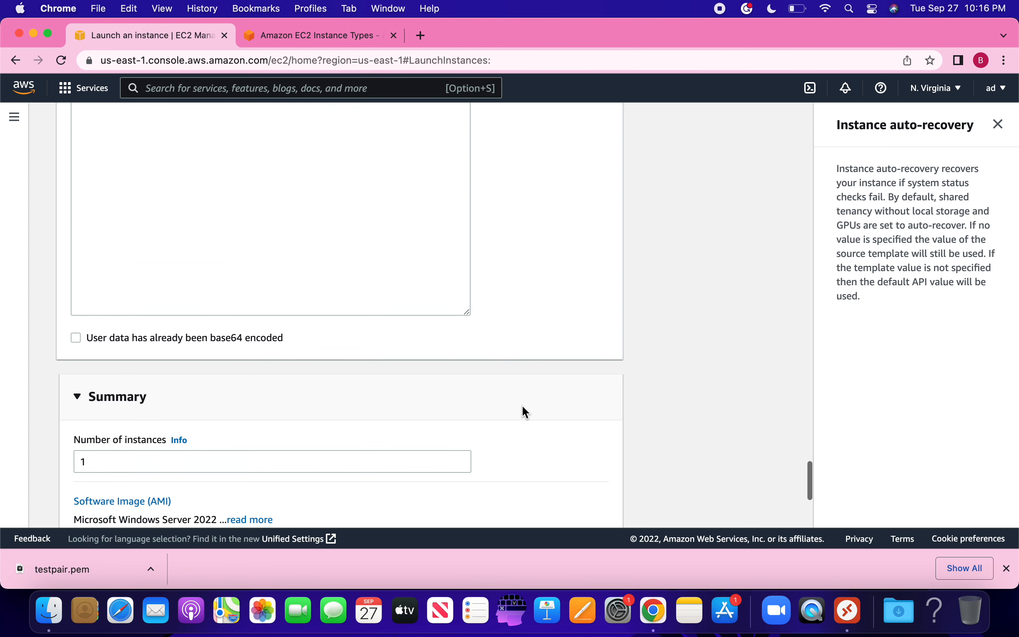
scroll(523, 407, "down", 7)
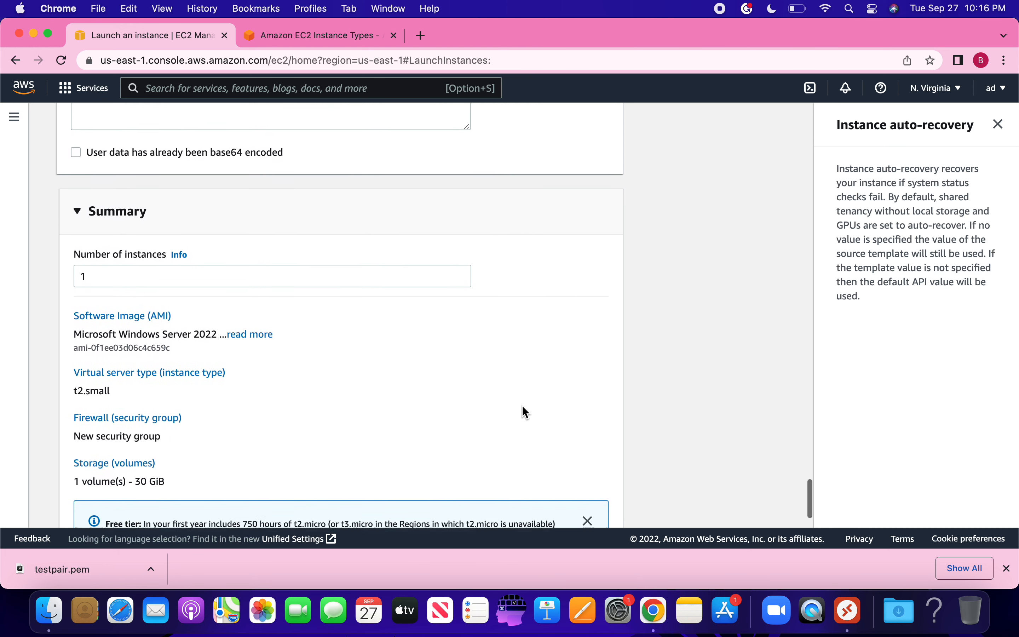
Step: Launch the configured Windows Server 2022 t2.small instance from the Summary panel
scroll(525, 413, "down", 2)
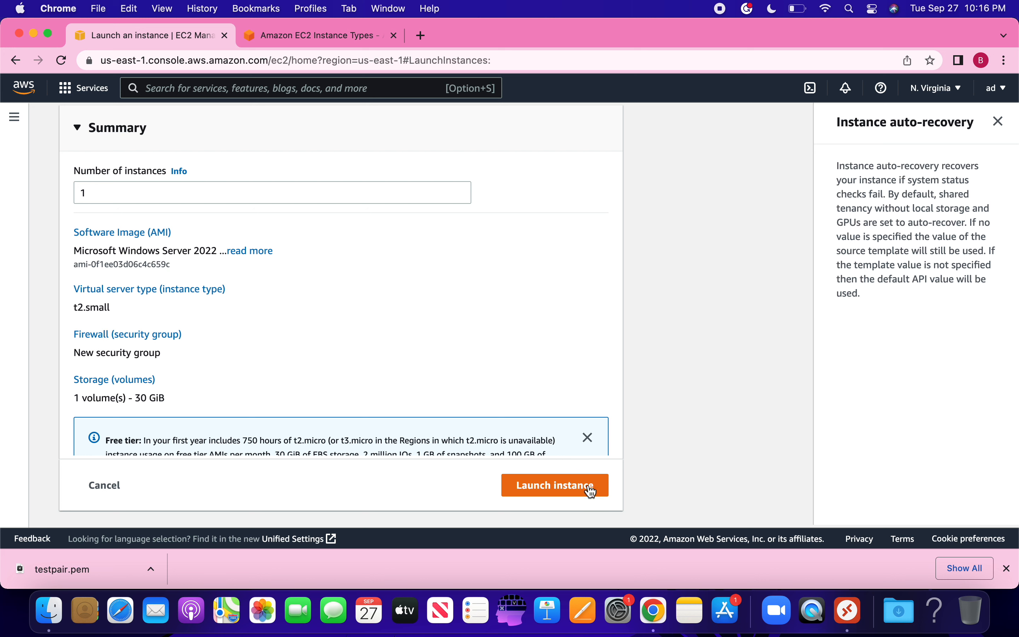
left_click(544, 495)
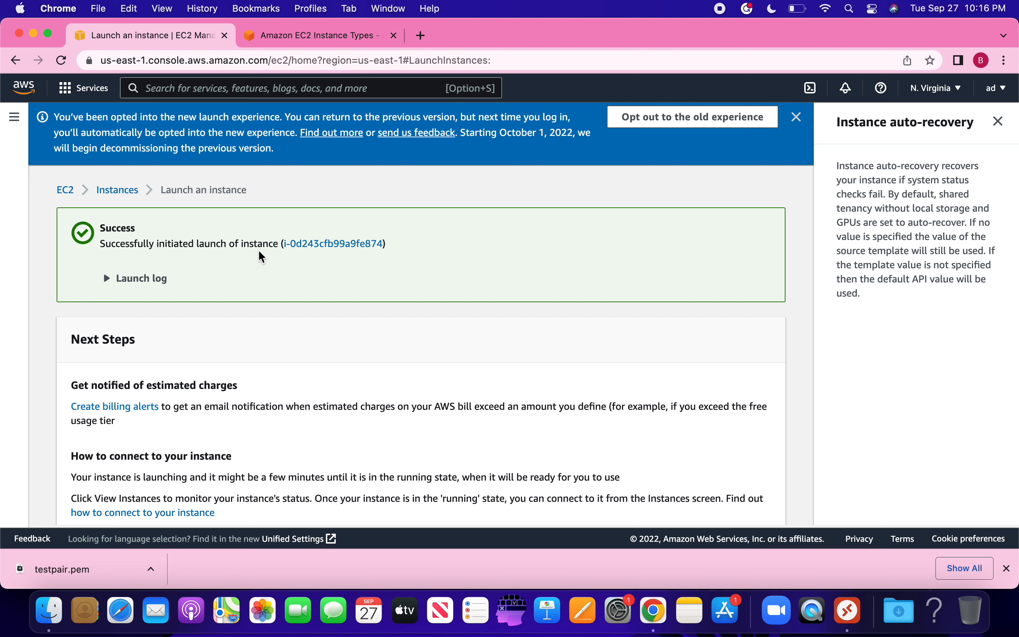
Step: Follow the new instance's ID link to see jobmachine_1 pending in the Instances list
left_click(313, 245)
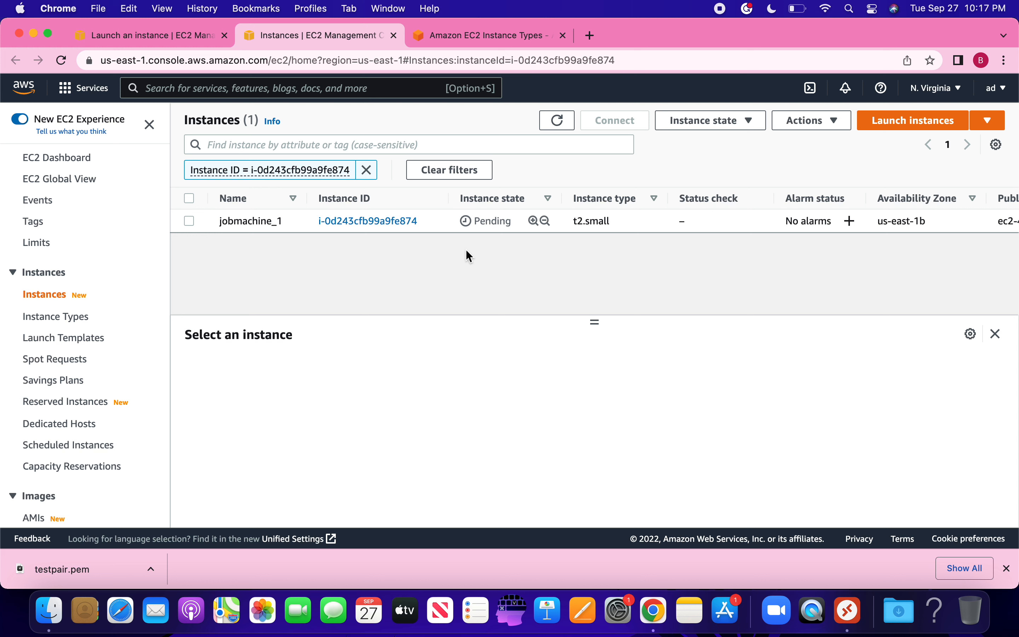
Step: Refresh the Instances list to check whether jobmachine_1 is running yet
left_click(556, 122)
Step: Open jobmachine_1's details to confirm platform Windows and key pair testpair
left_click(386, 221)
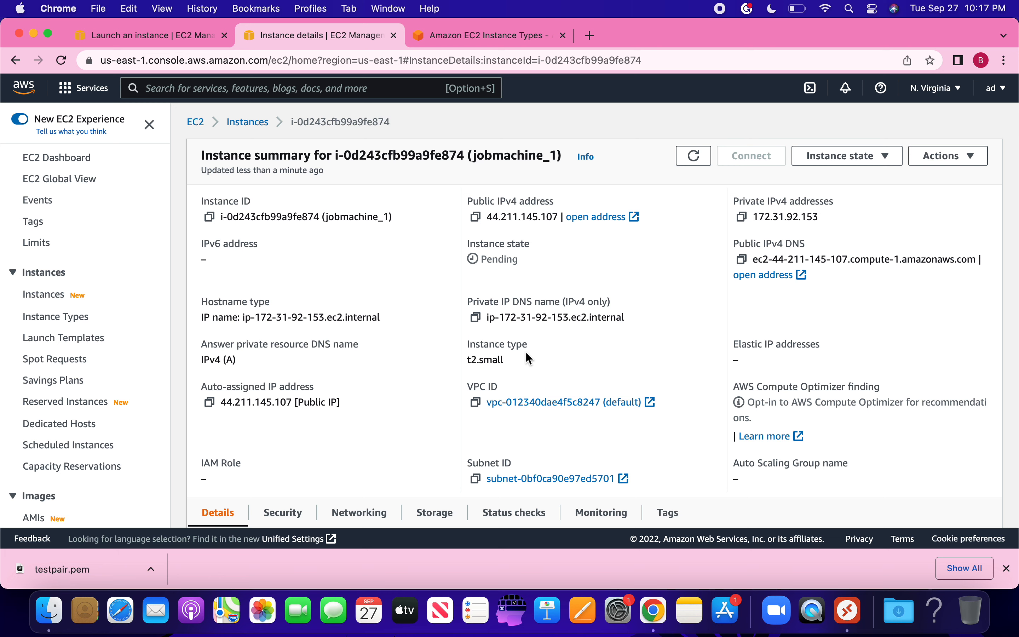
scroll(525, 351, "down", 7)
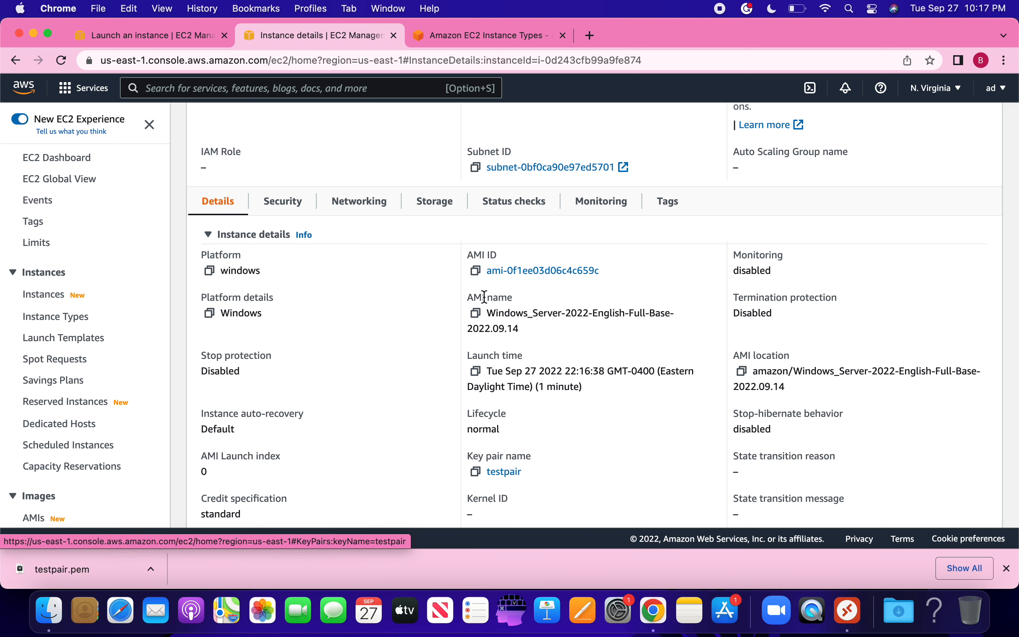
Step: Review jobmachine_1's Security, Networking, Storage, Monitoring and Tags tabs in turn
left_click(314, 212)
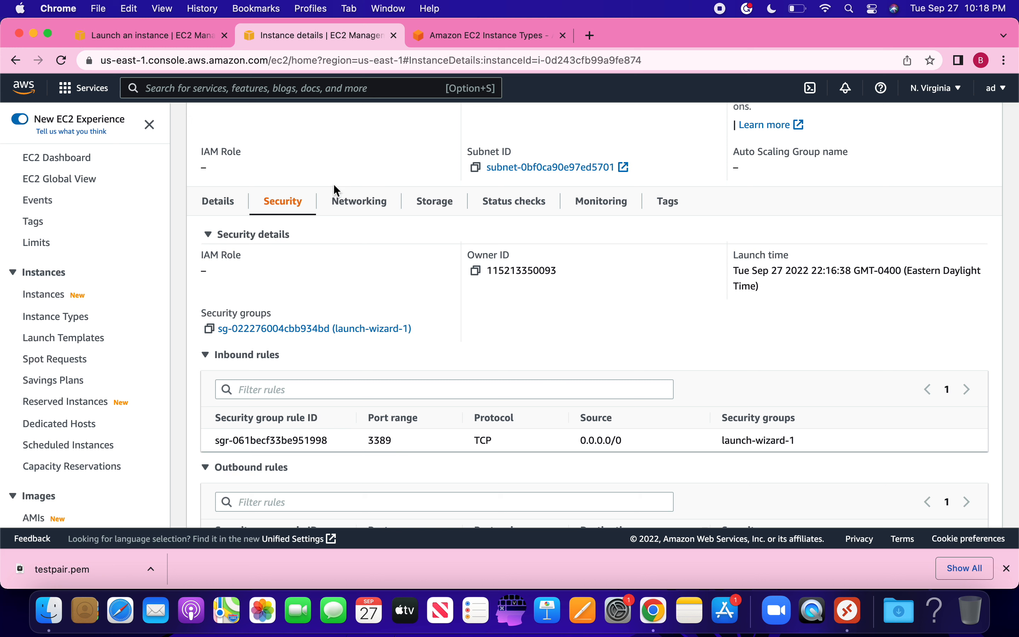
left_click(361, 213)
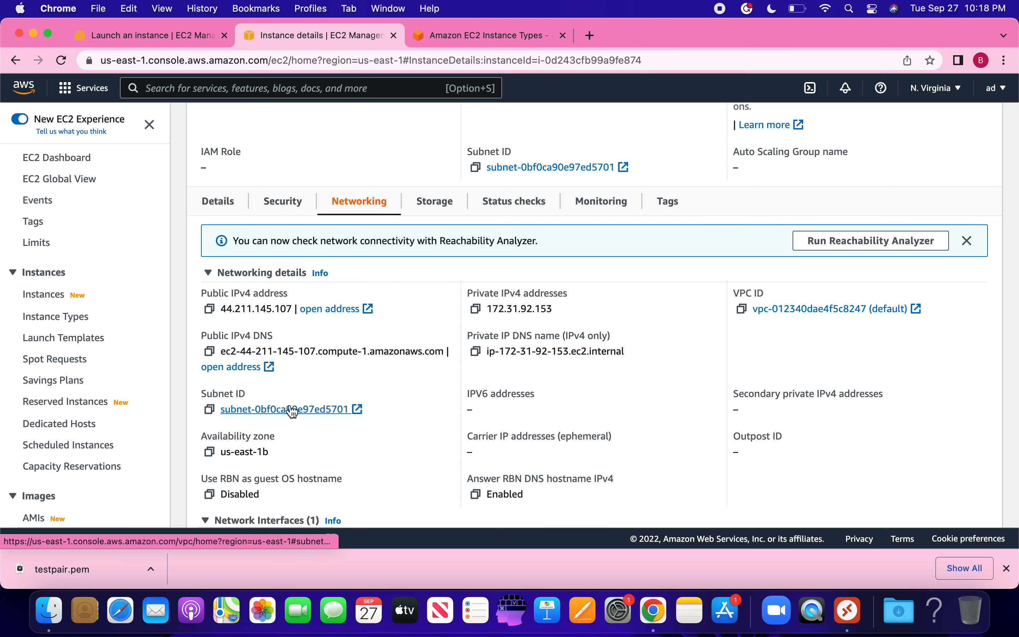
left_click(447, 203)
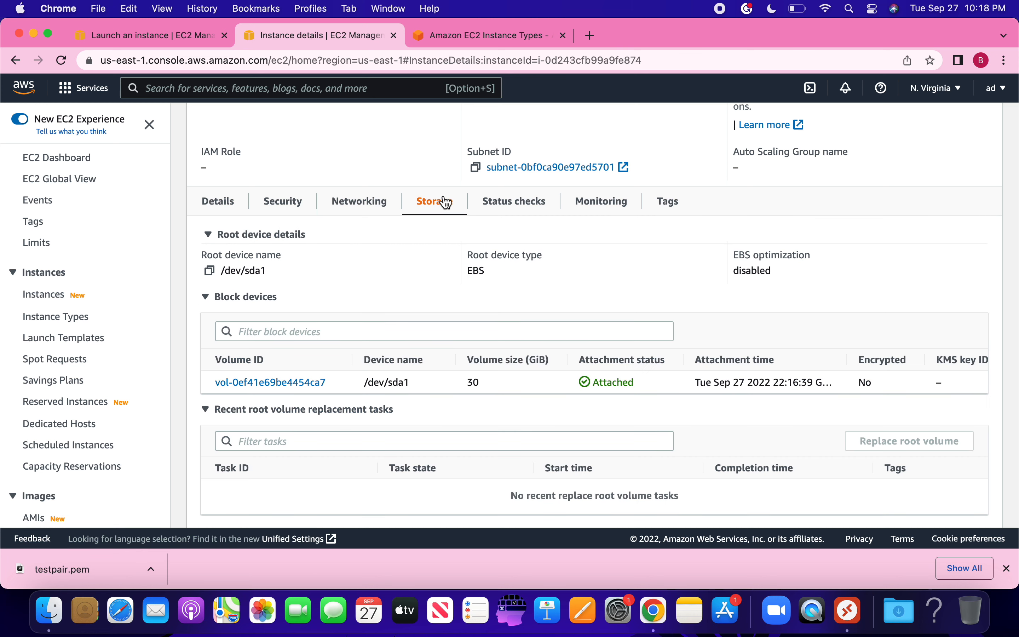
left_click(588, 208)
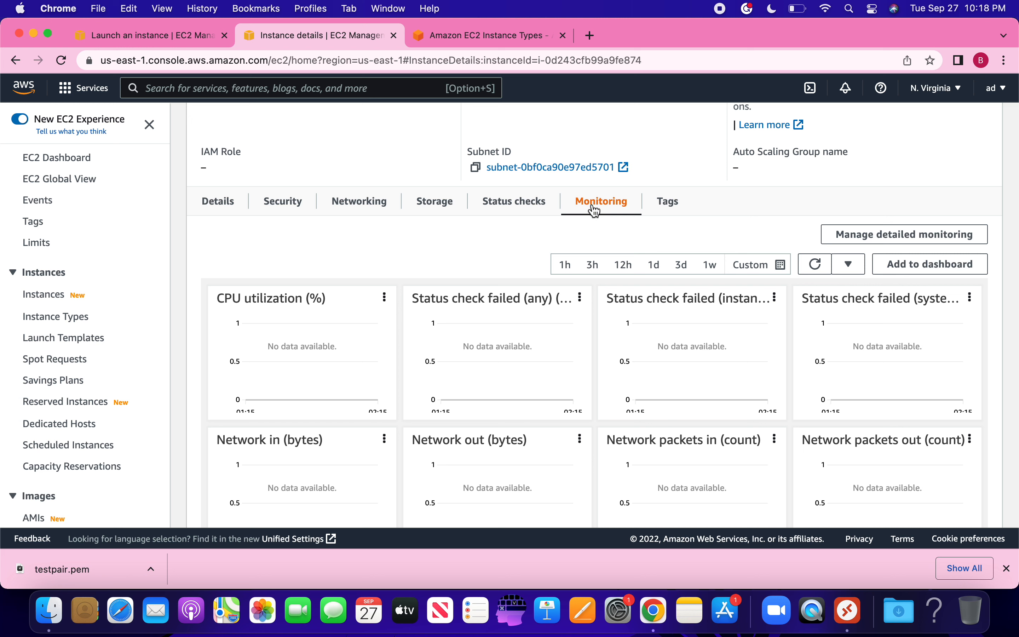
left_click(669, 202)
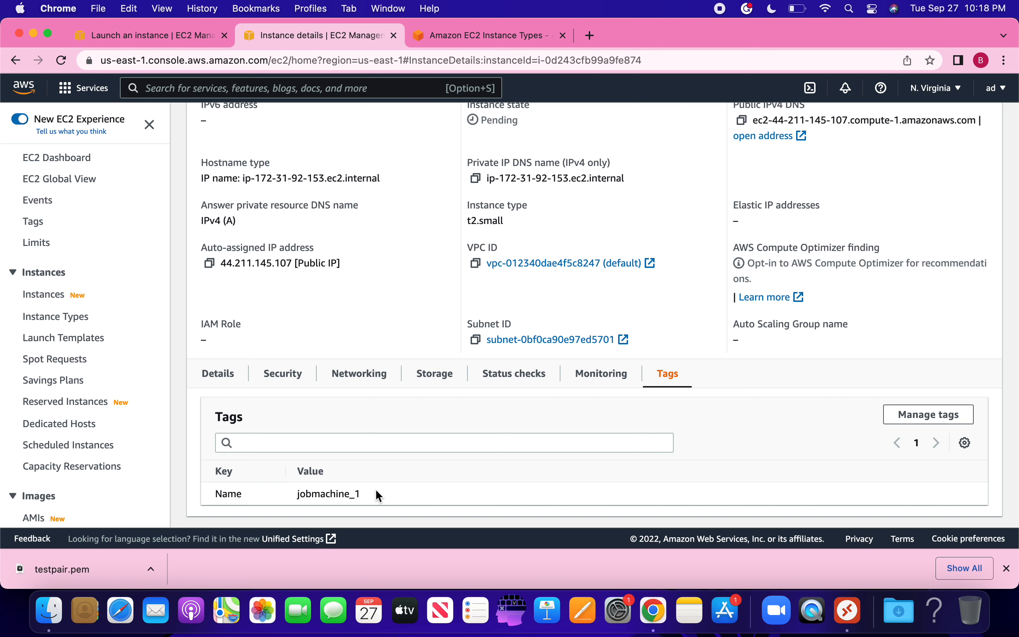
Step: Refresh the instance data twice, then return to Instances and select jobmachine_1, now Running
scroll(375, 488, "up", 1)
scroll(376, 489, "up", 3)
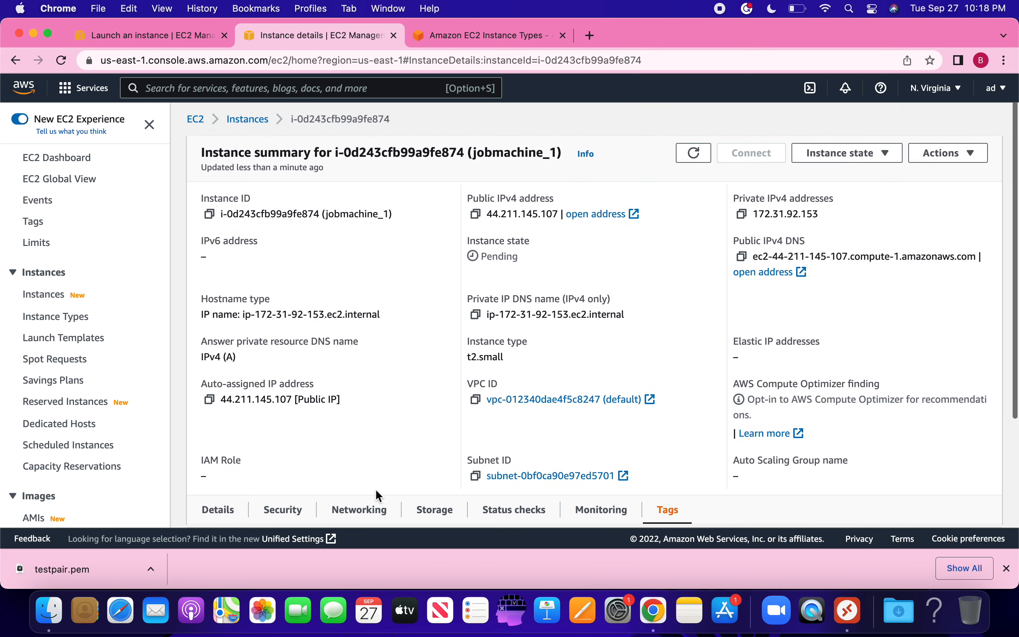
left_click(708, 155)
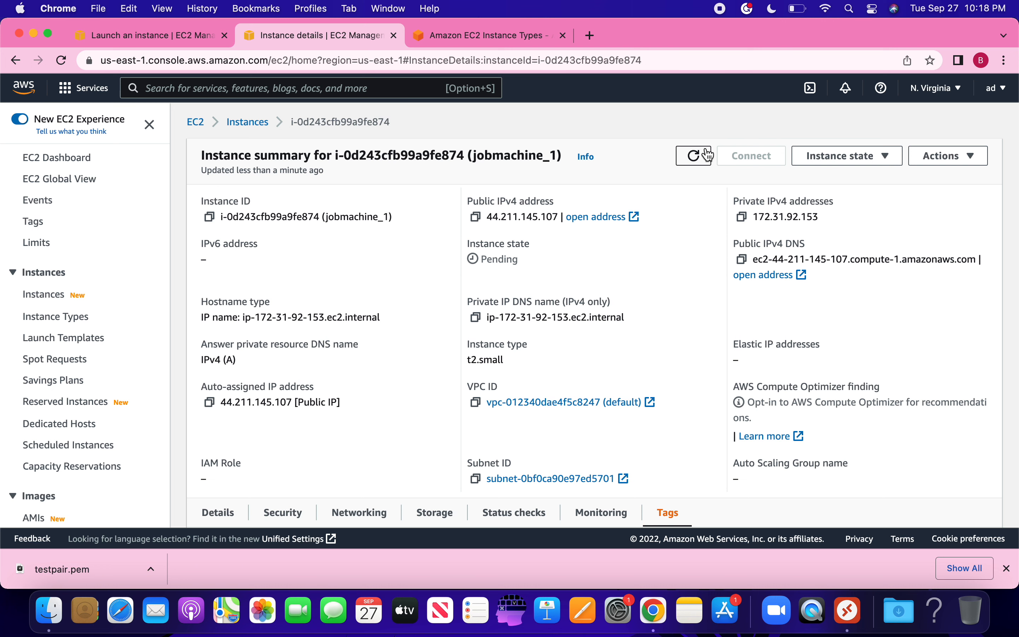
left_click(709, 155)
left_click(262, 123)
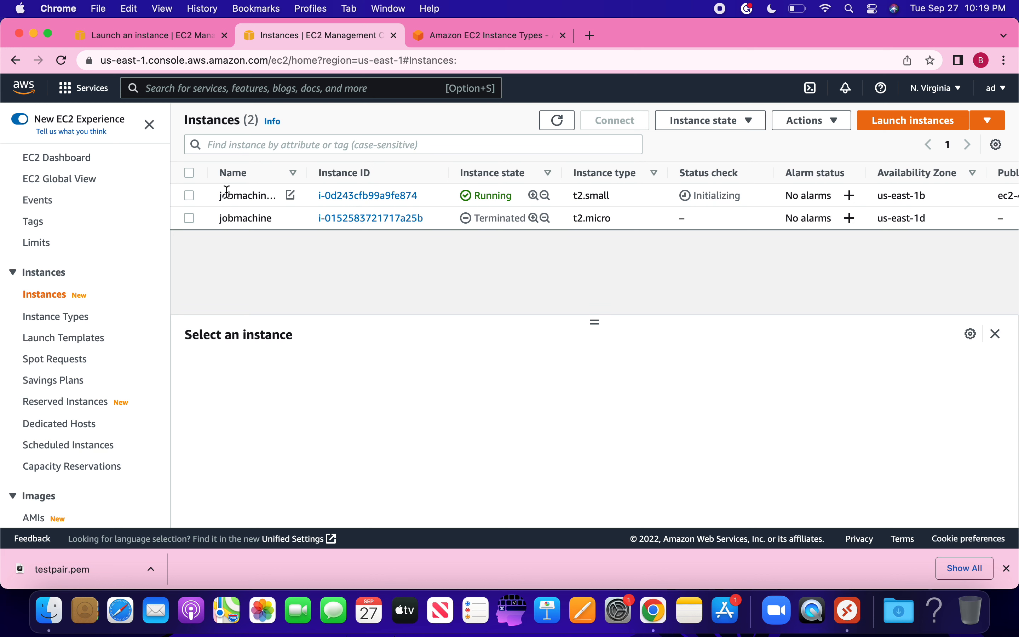
left_click(191, 195)
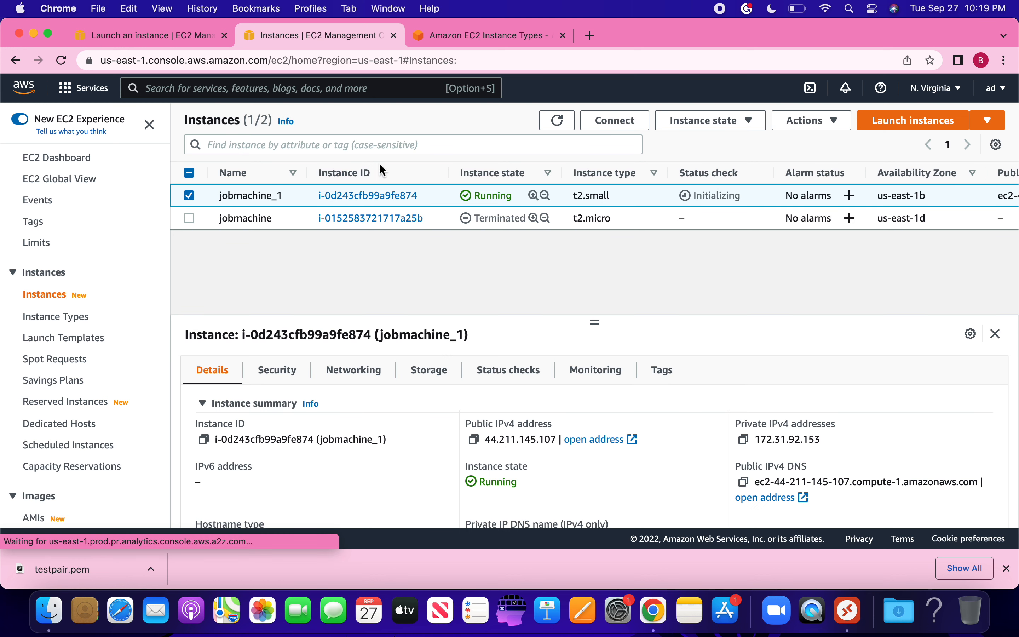
Step: Show jobmachine_1's RDP client connection details with its public DNS and user Administrator
left_click(640, 124)
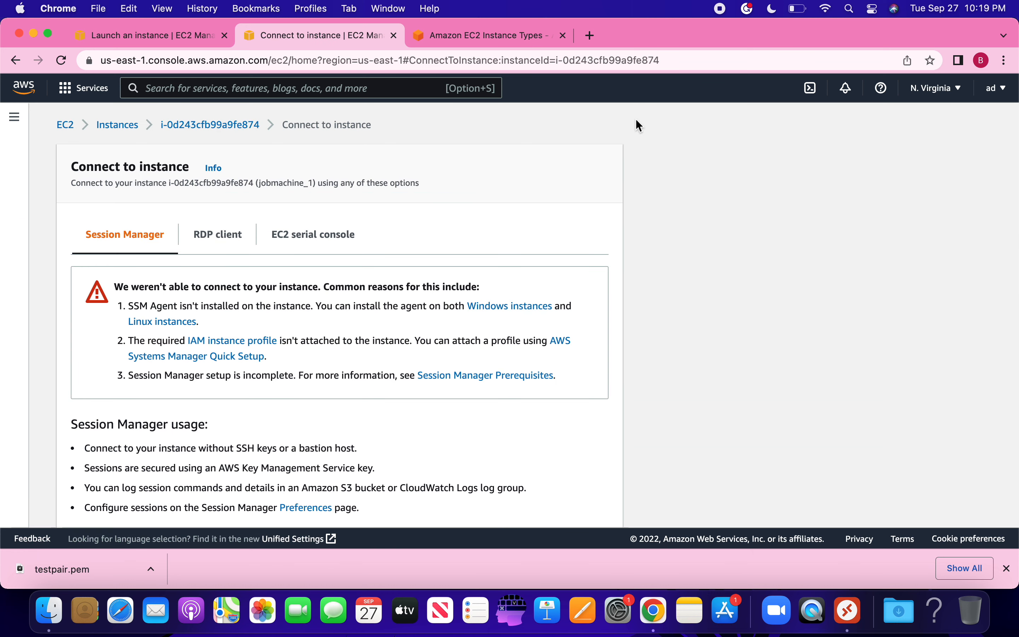
left_click(229, 243)
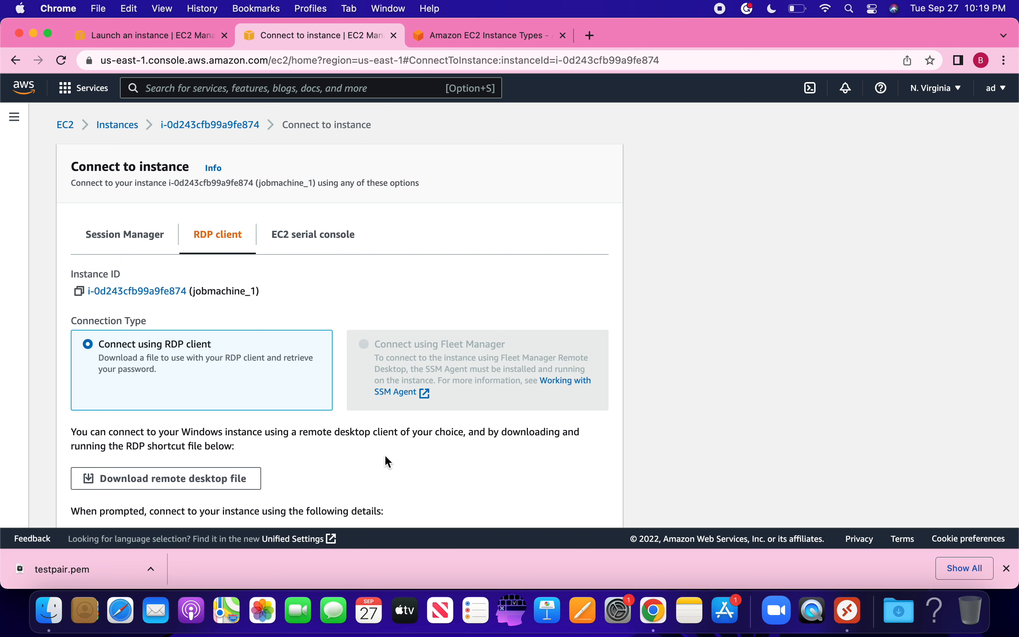
scroll(385, 456, "down", 5)
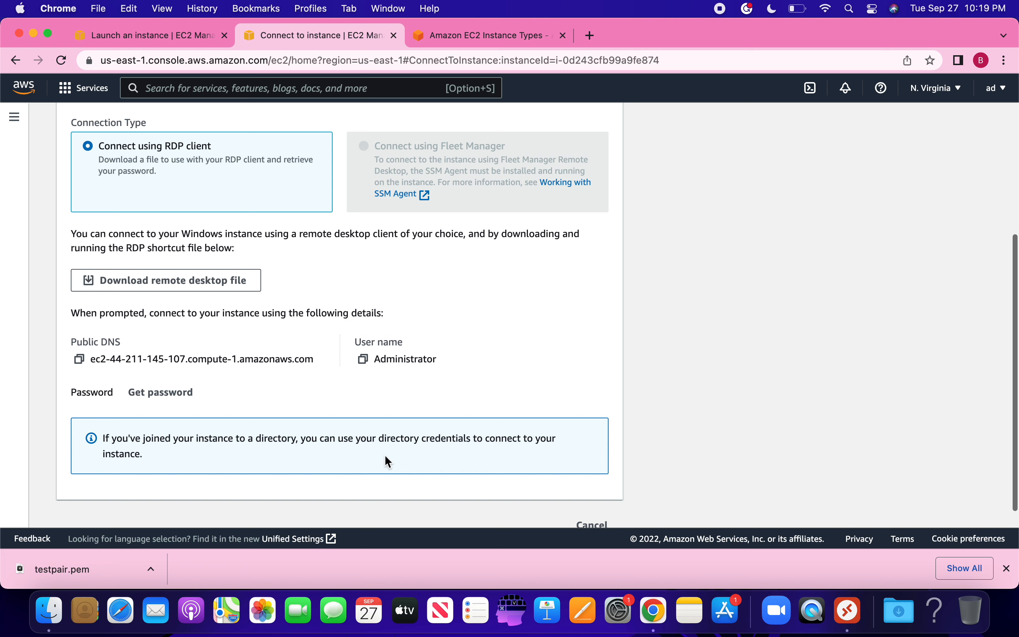
Step: Decrypt the Windows Administrator password using the testpair.pem key pair file
left_click(163, 394)
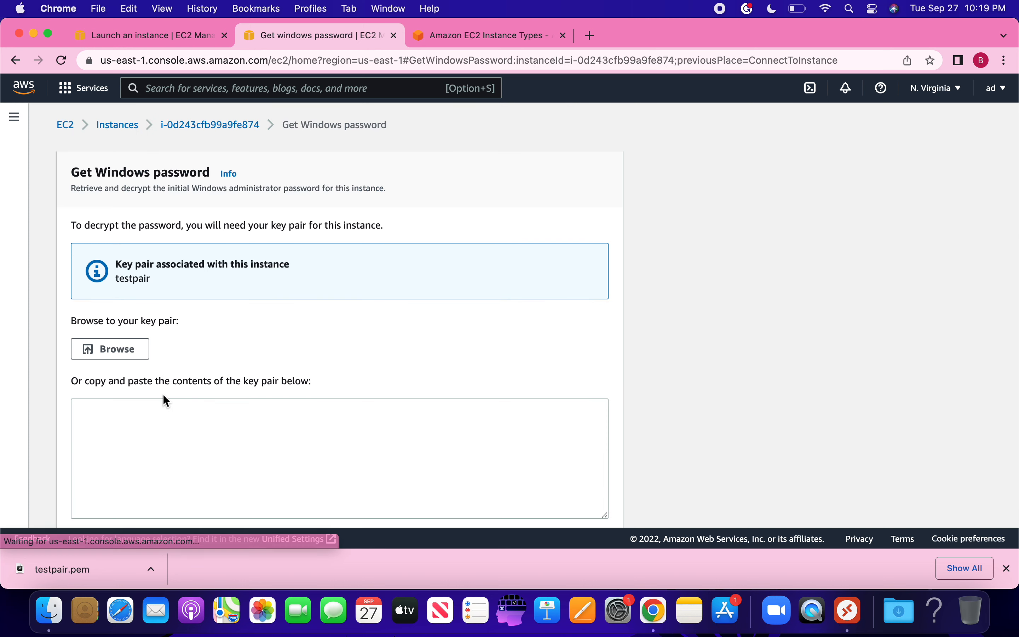
left_click(120, 348)
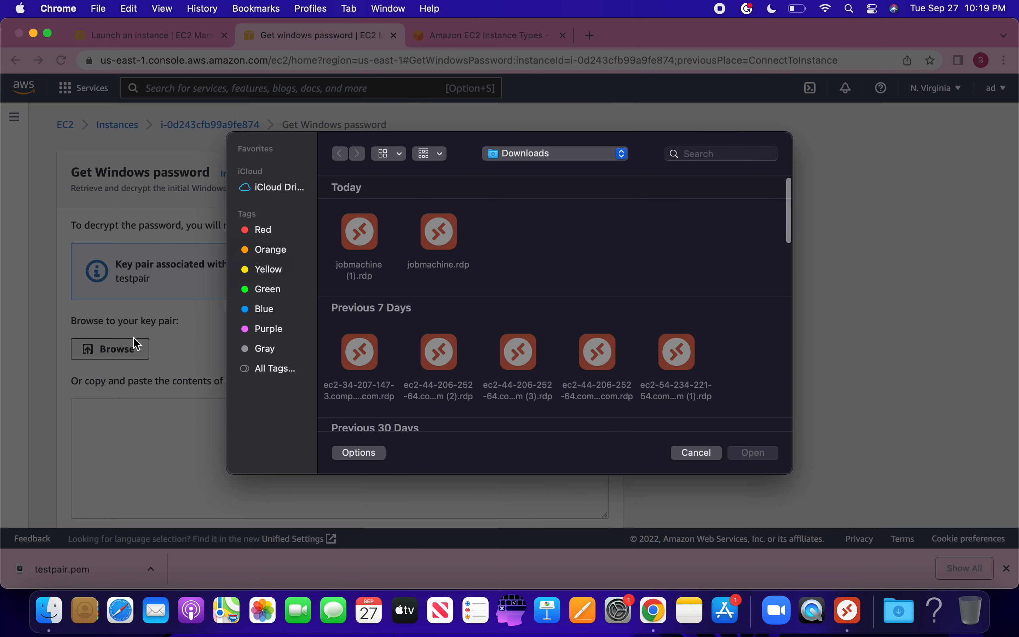
left_click(686, 154)
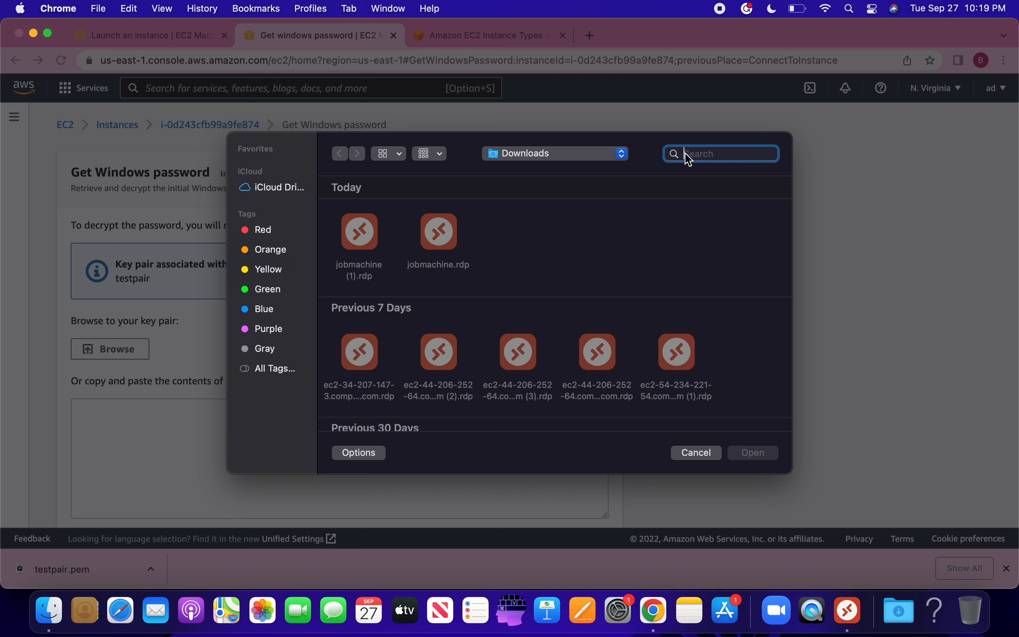
type("test")
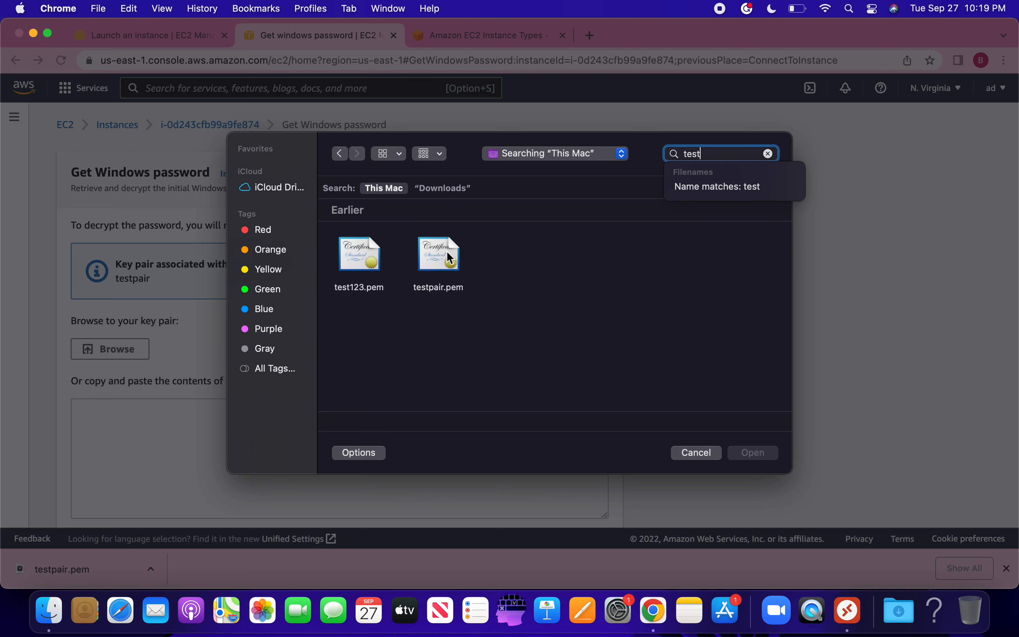
double_click(447, 252)
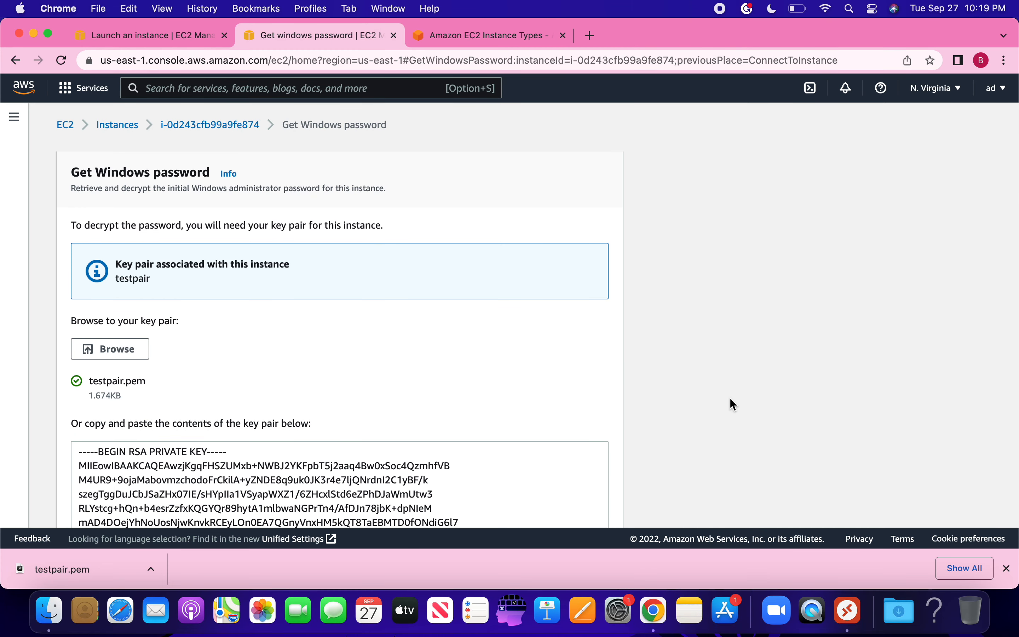
scroll(730, 398, "down", 5)
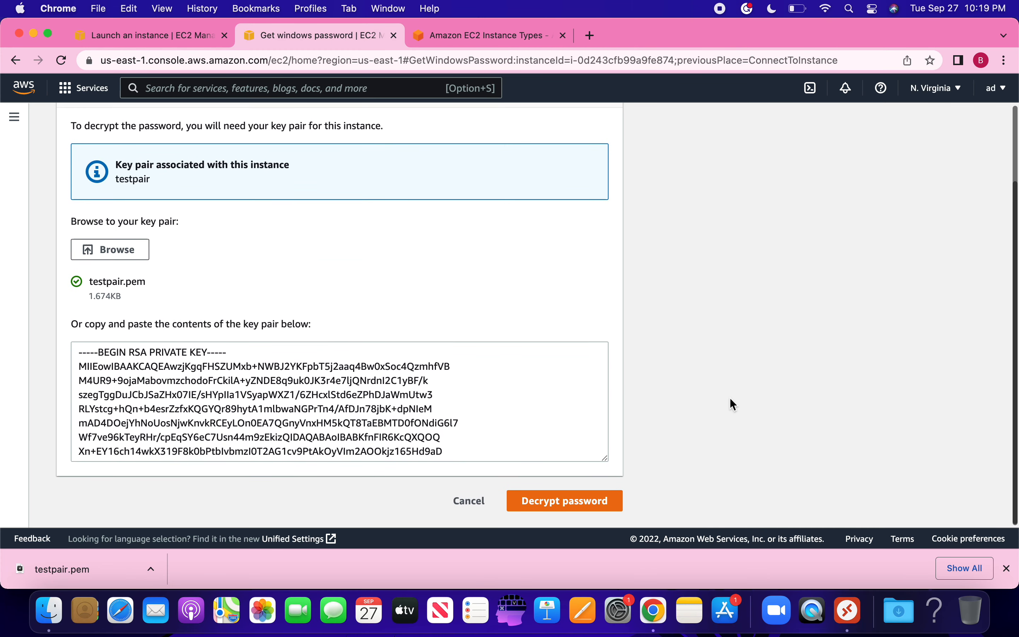
left_click(572, 502)
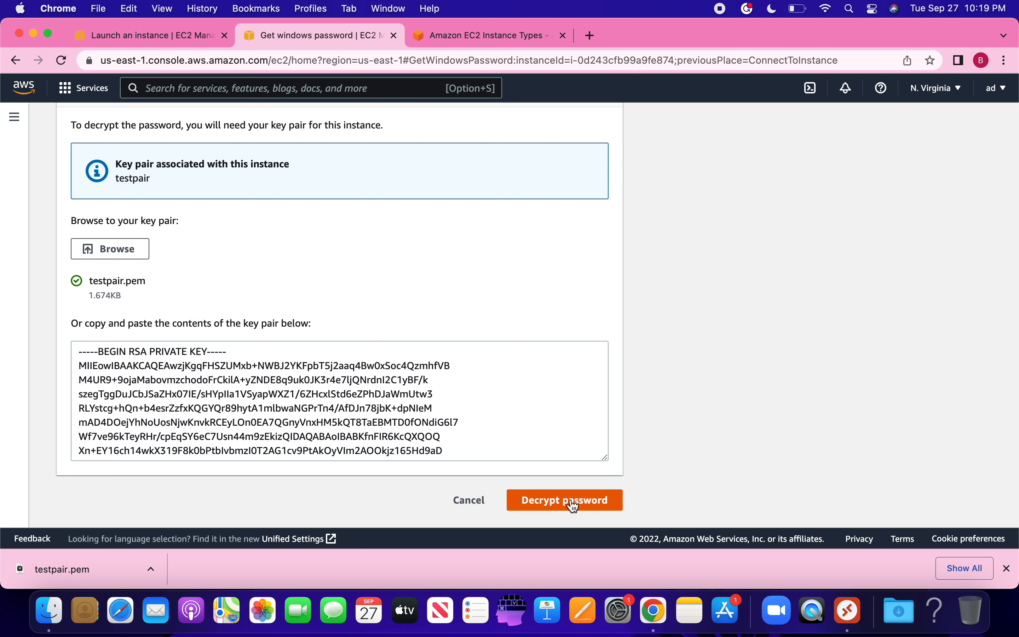
Step: Copy the decrypted password, then download and open jobmachine_1.rdp
scroll(745, 379, "down", 10)
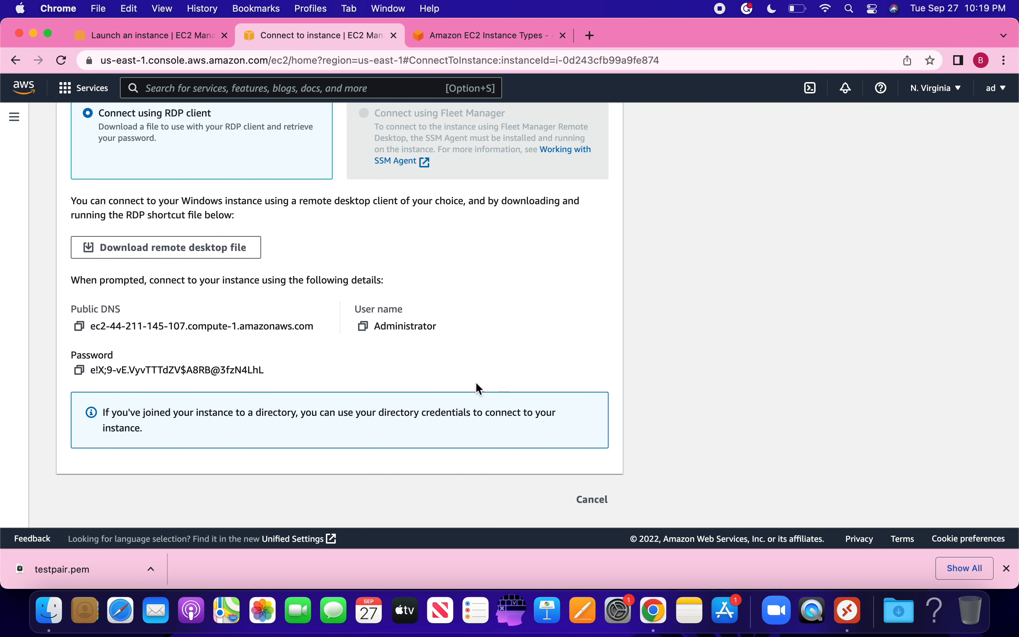
left_click(79, 371)
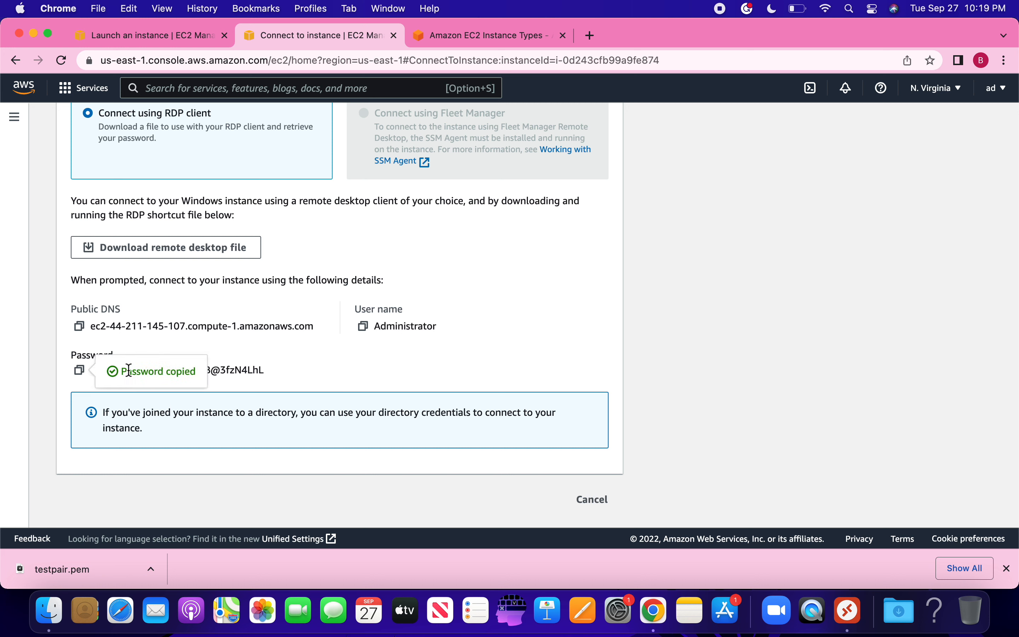
left_click(164, 251)
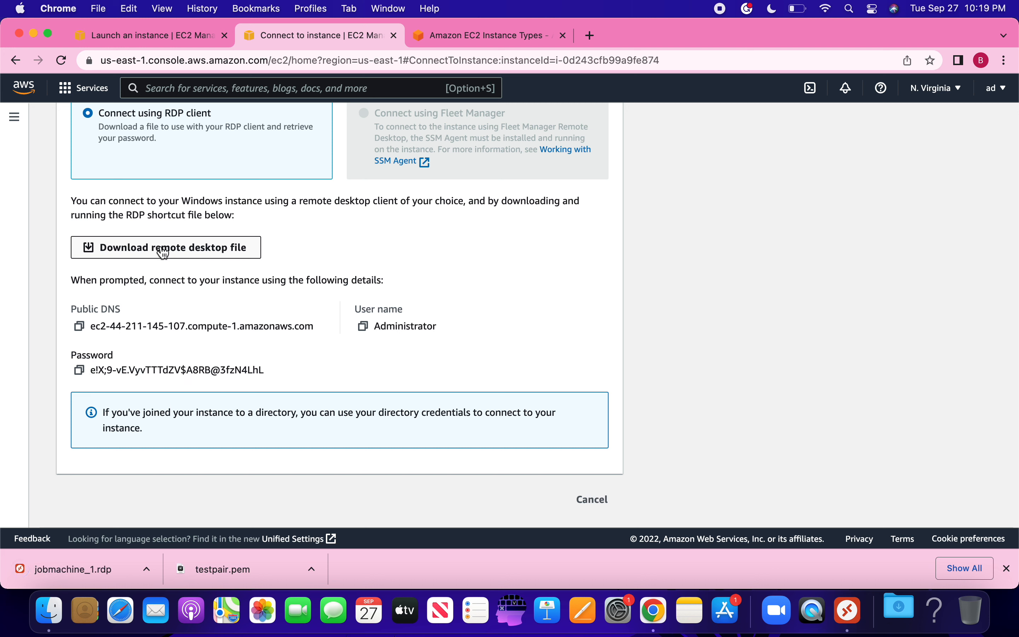
left_click(71, 571)
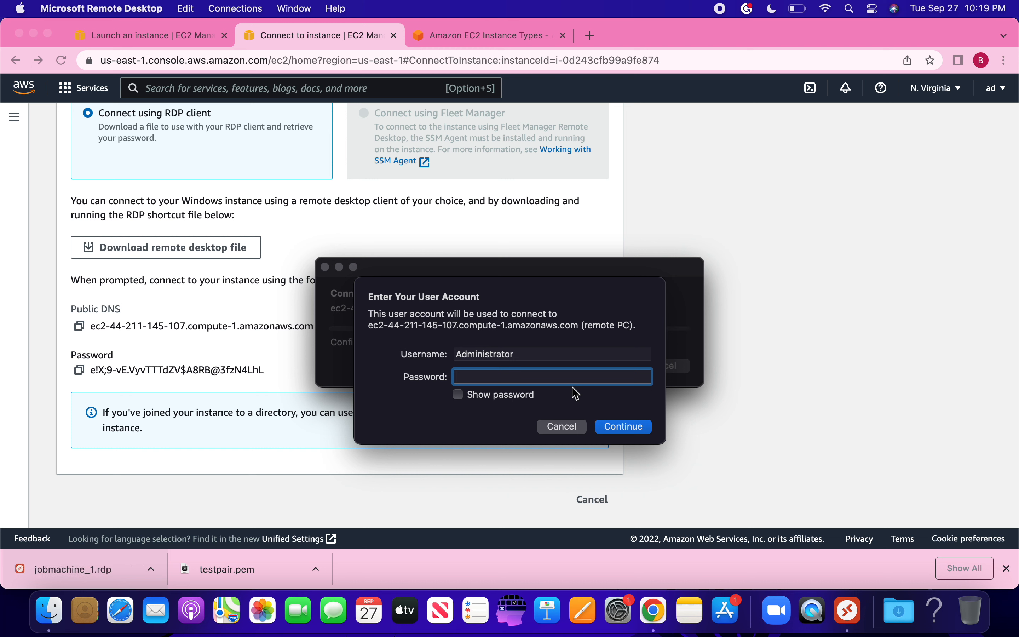
Step: Paste the Administrator password and accept the certificate warning to connect to the instance
key("super+v")
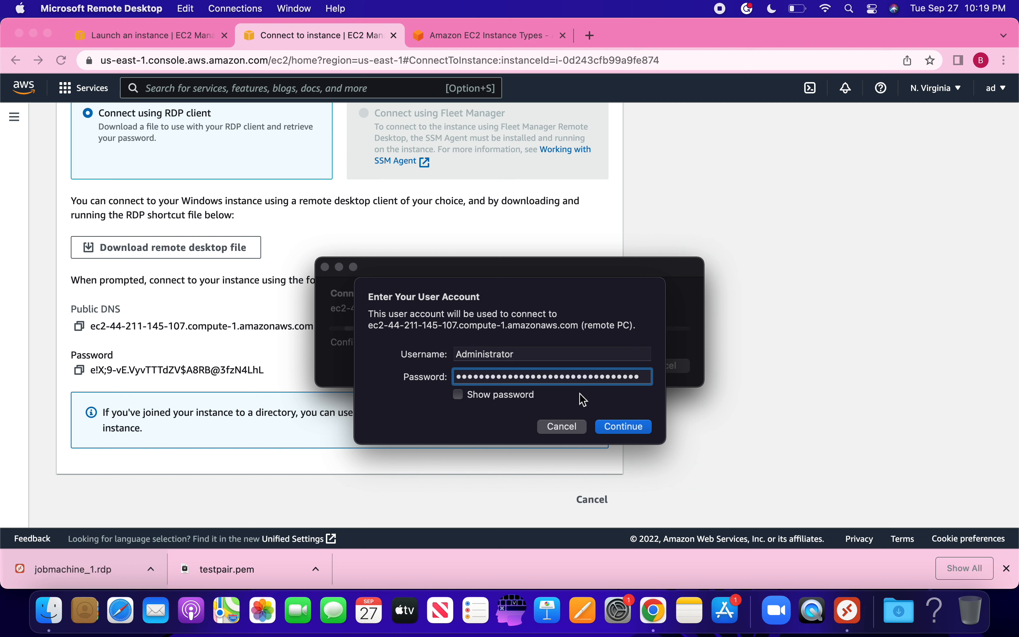
left_click(607, 425)
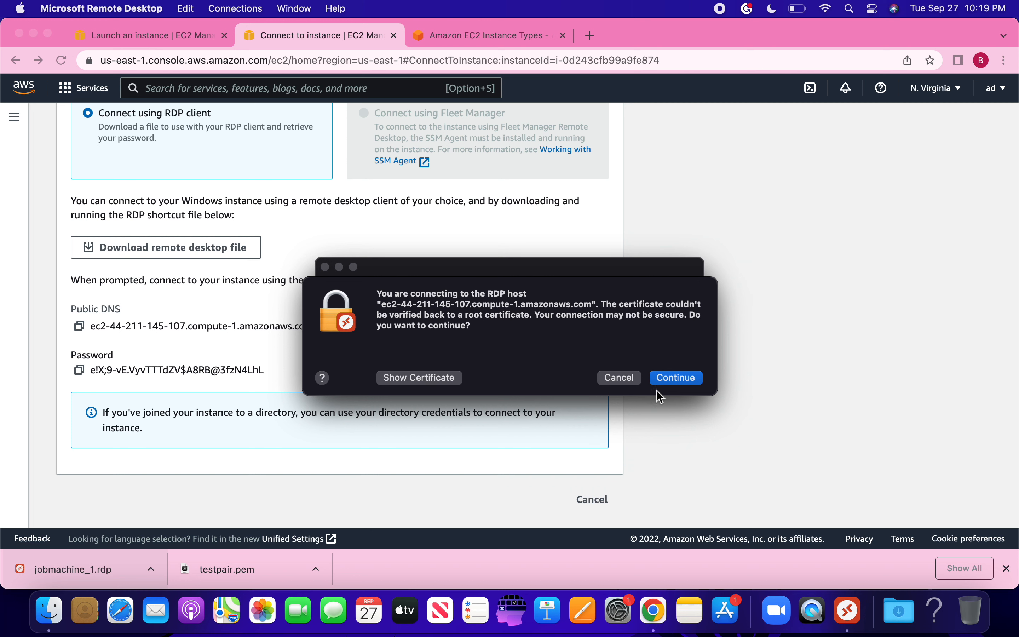
left_click(674, 379)
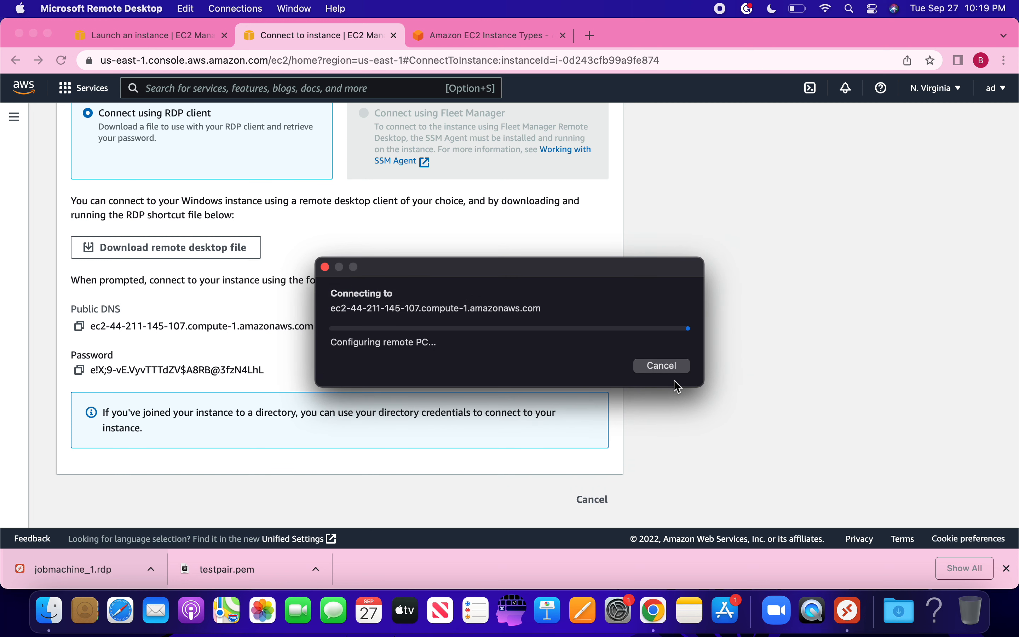